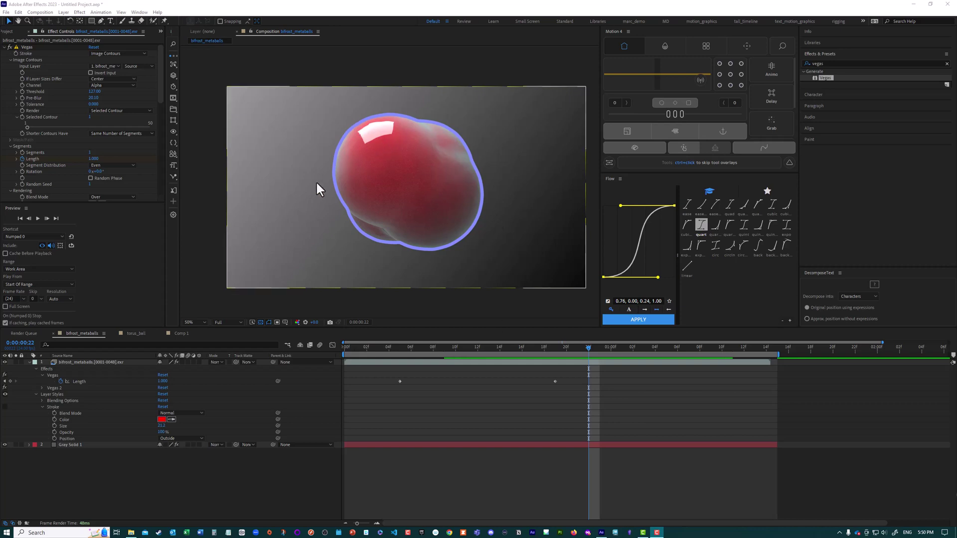
Step: Play a preview of the animation from the first frame
click(352, 346)
click(348, 346)
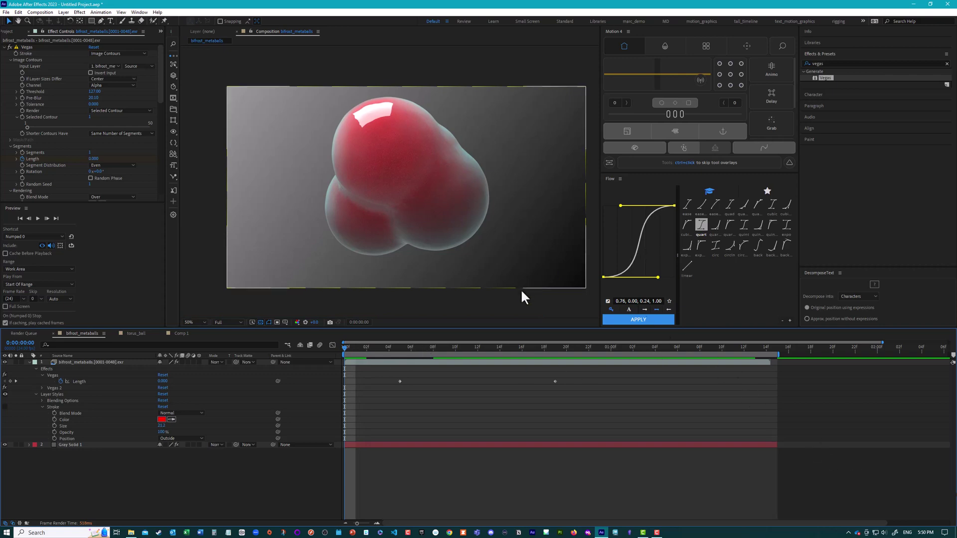
click(521, 311)
key(space)
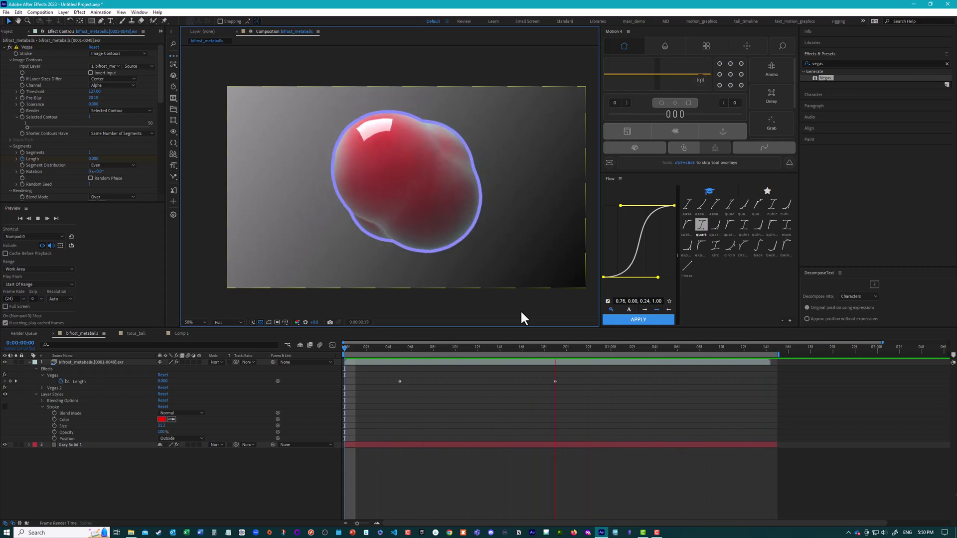
key(space)
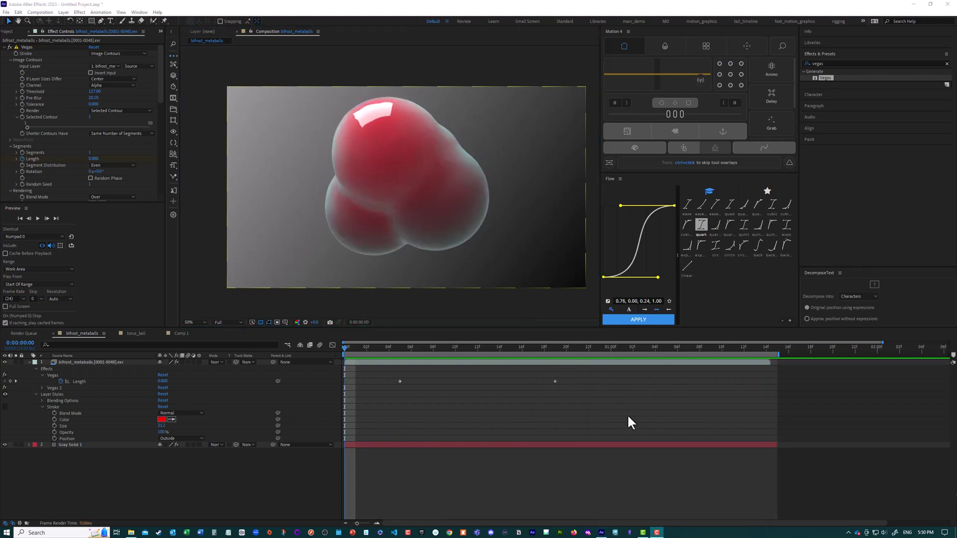
Step: Delete the duplicate Vegas 2 effect from bifrost_metaballs and scrub forward to check the outline
click(80, 443)
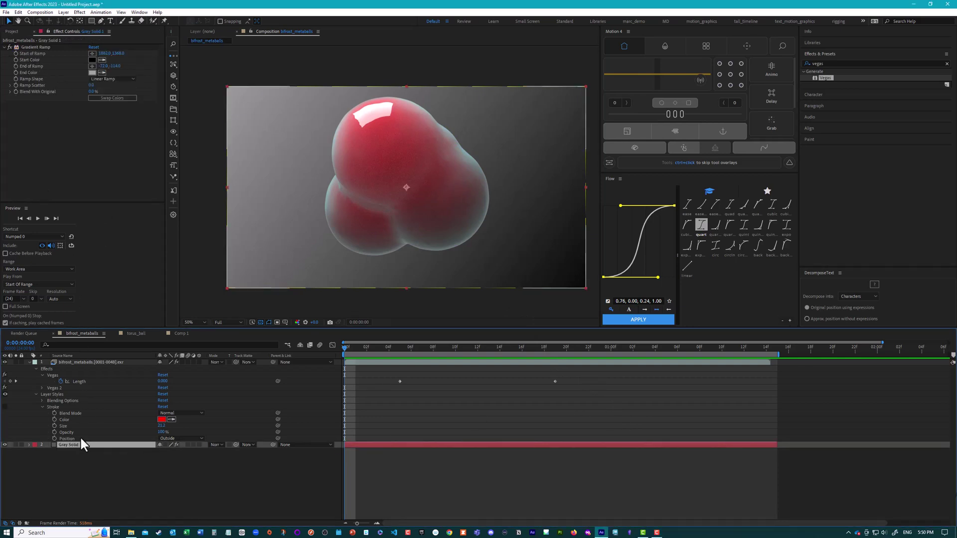
click(77, 363)
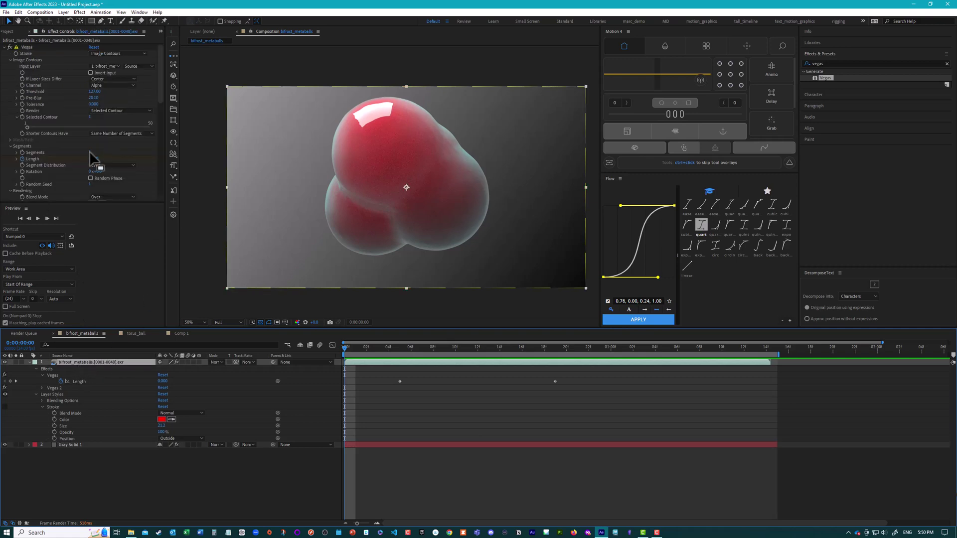
scroll(47, 153, down, 3)
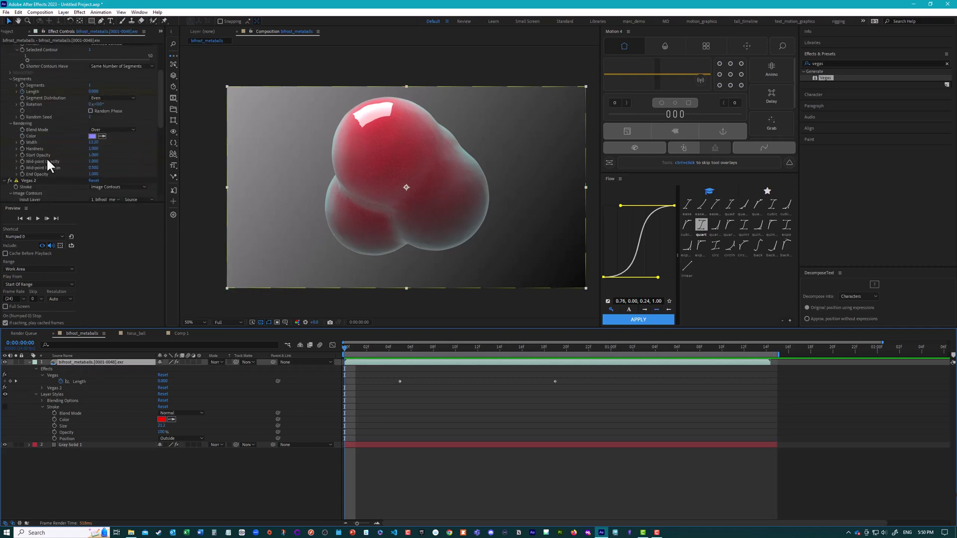
click(35, 180)
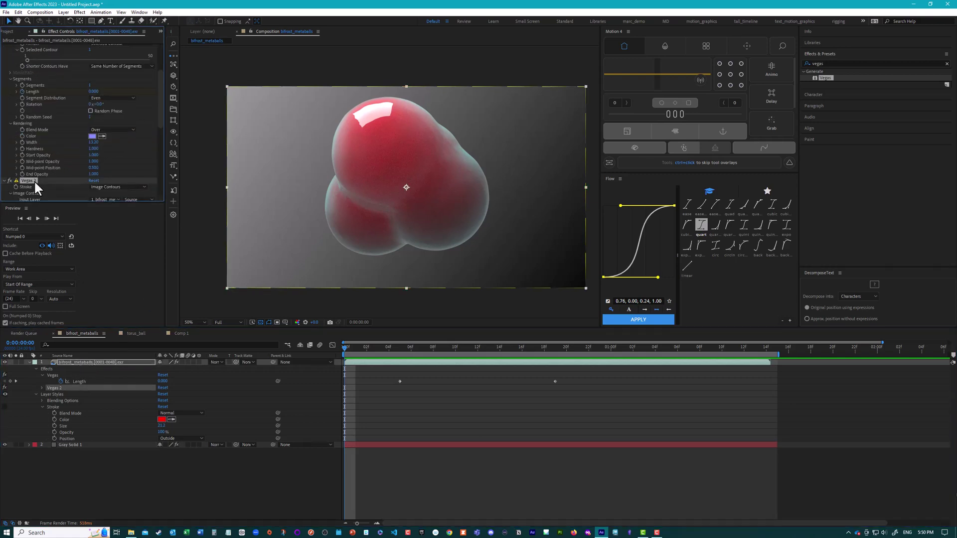
key(Delete)
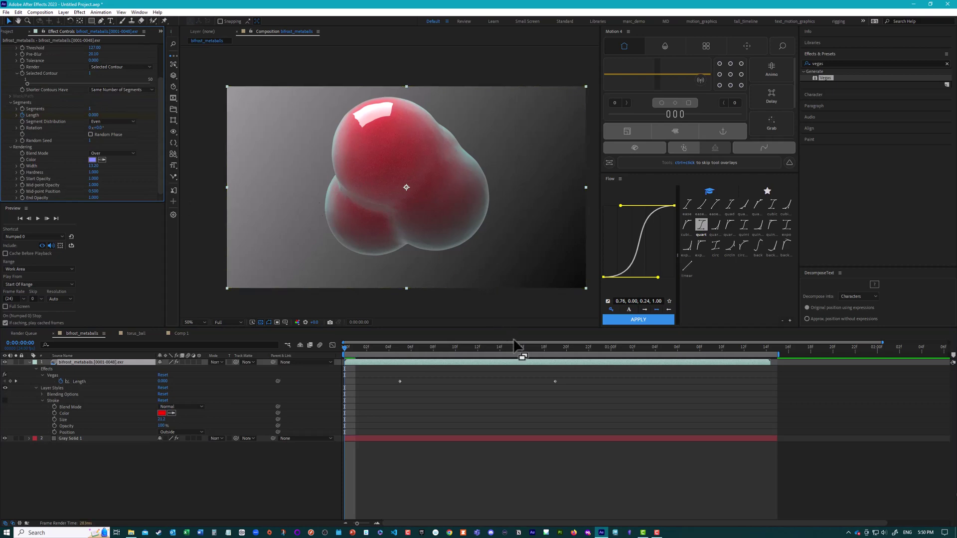
drag(354, 347, 580, 369)
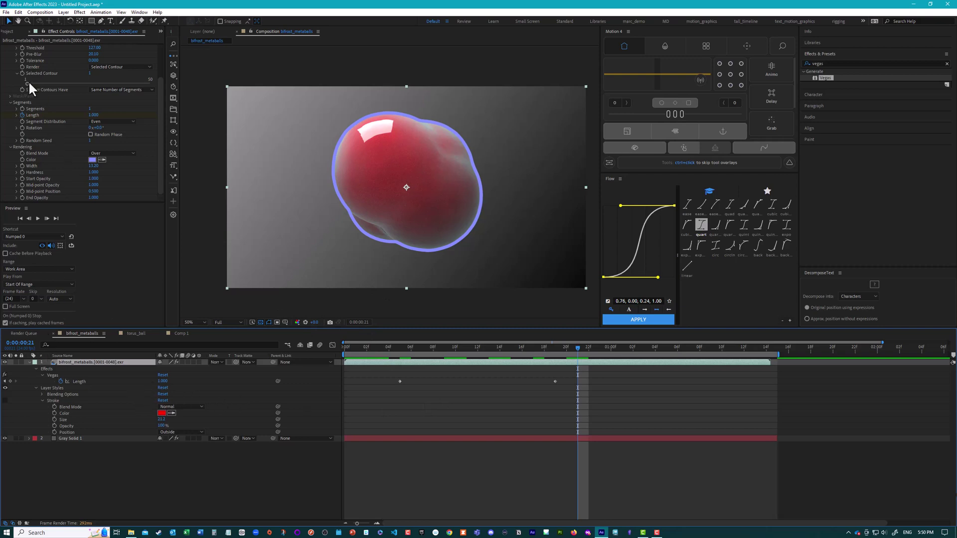
Step: Switch off the Vegas effect's fx toggle
scroll(140, 125, up, 3)
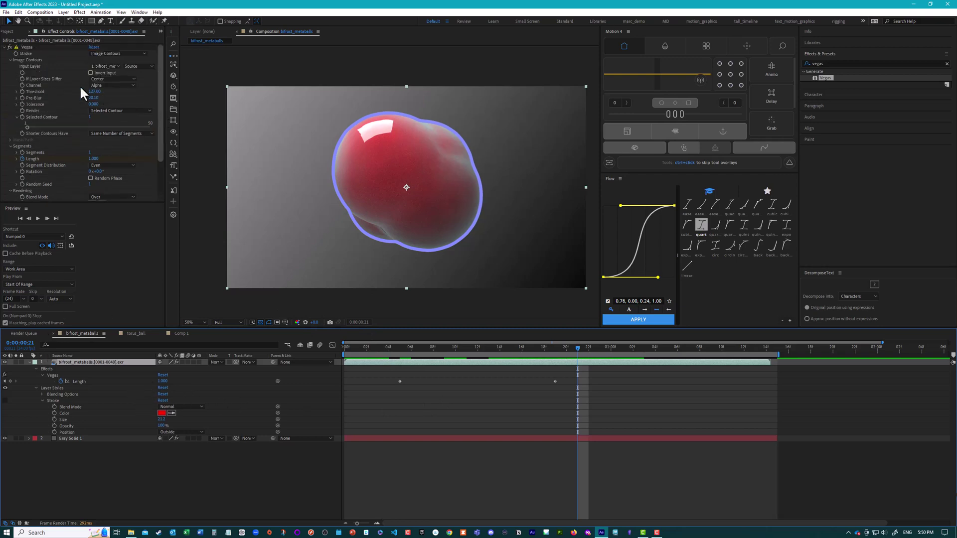
click(8, 48)
click(7, 46)
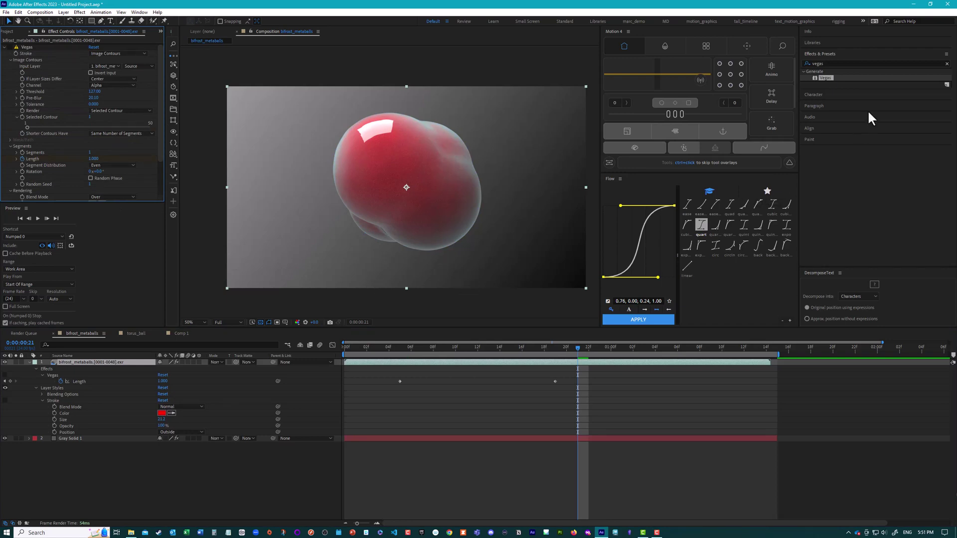
Step: Apply the Generate > Stroke effect to the blob layer and inspect its Path options
click(824, 63)
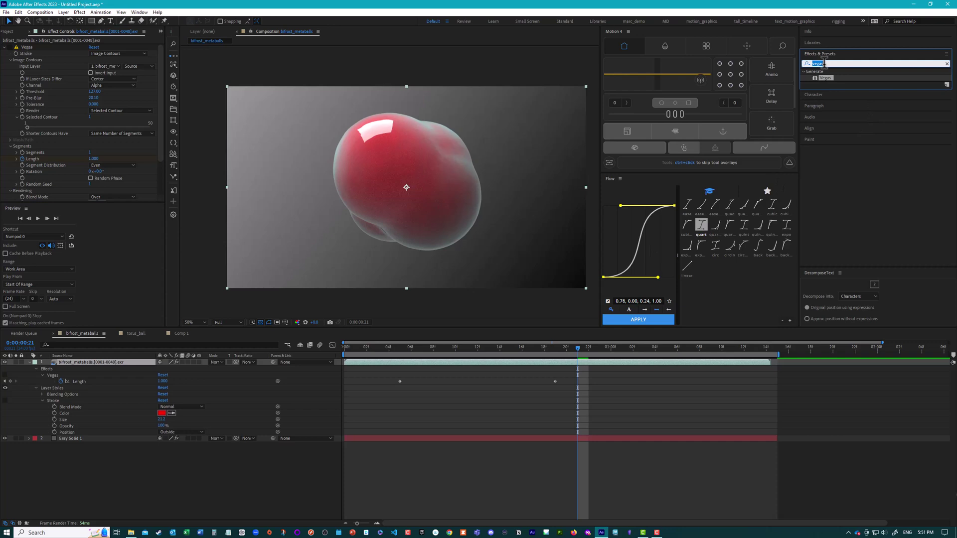
text(stroke)
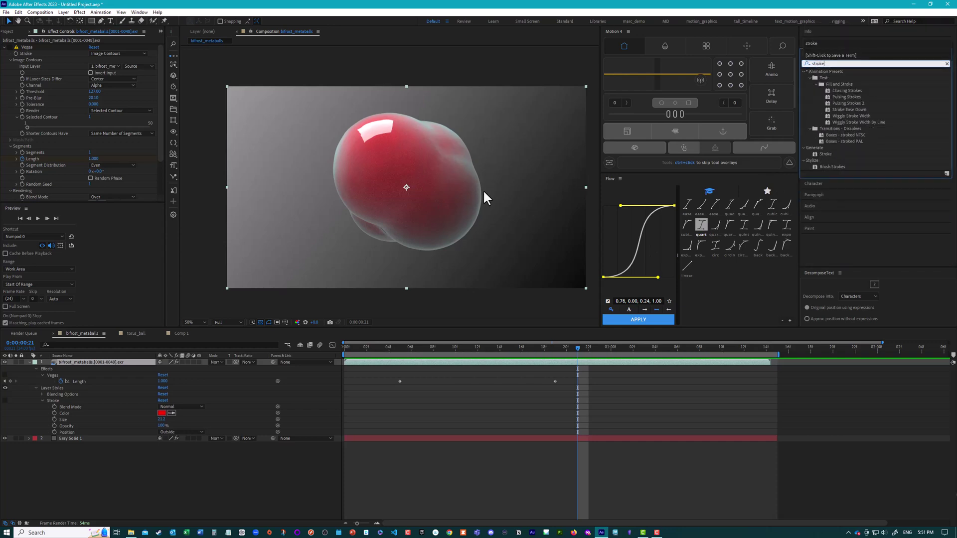
double_click(826, 154)
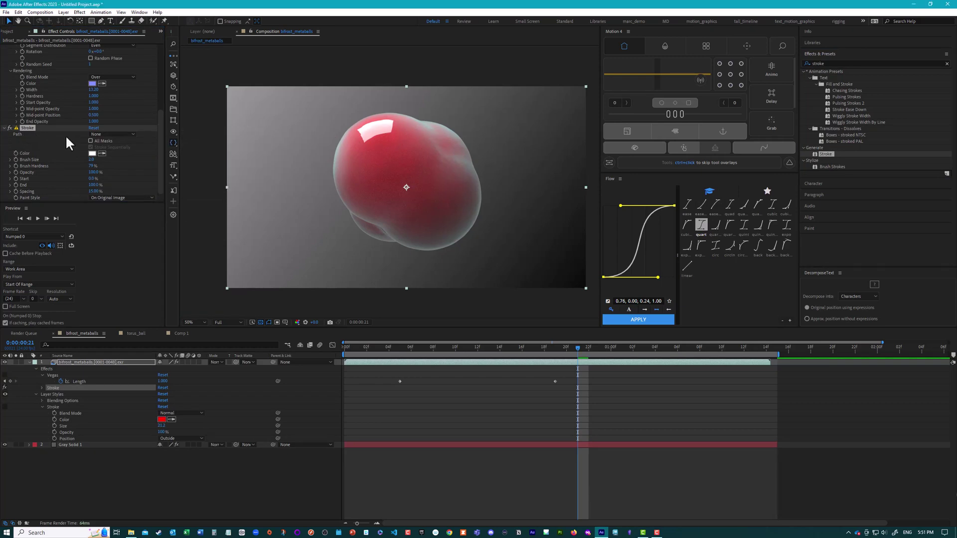
click(29, 131)
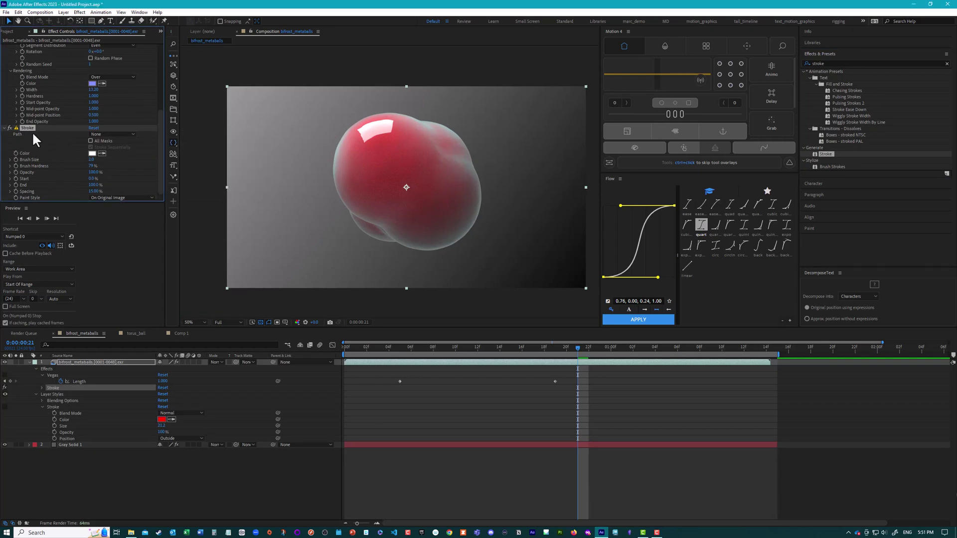
click(96, 133)
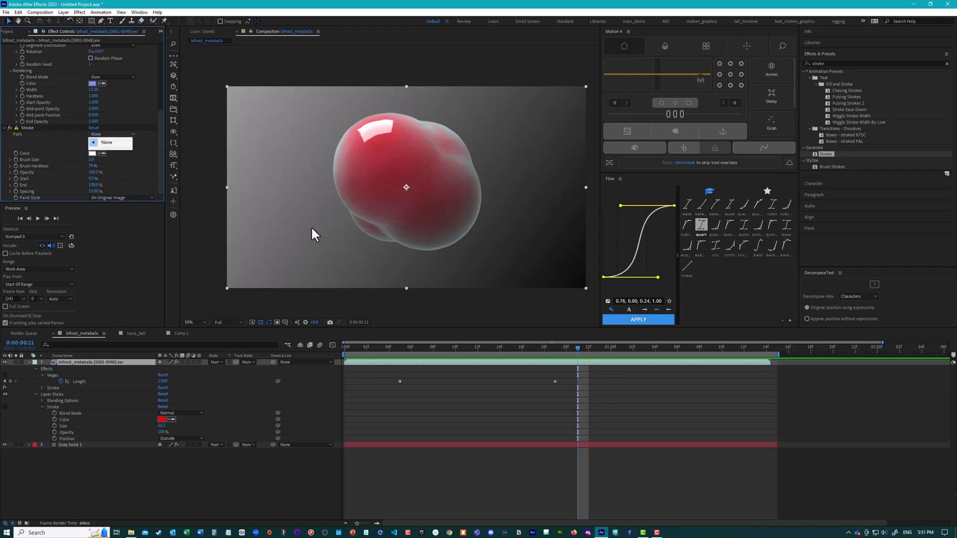
Step: Hide the Gray Solid 1 background layer
click(5, 444)
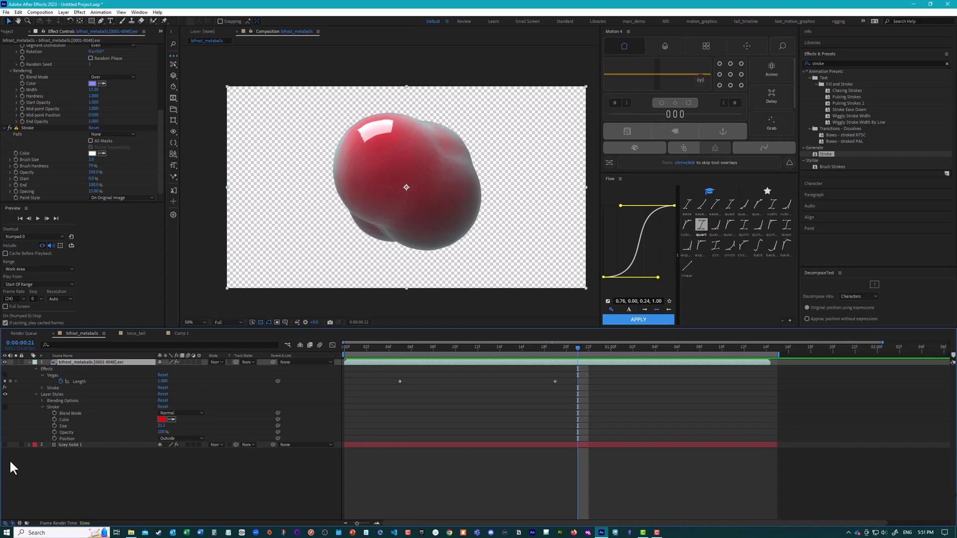
click(5, 444)
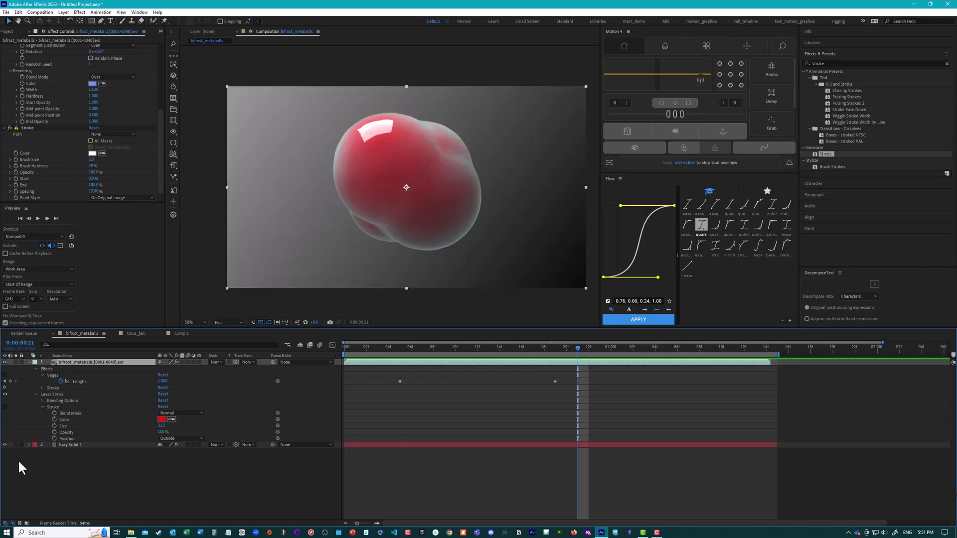
click(5, 445)
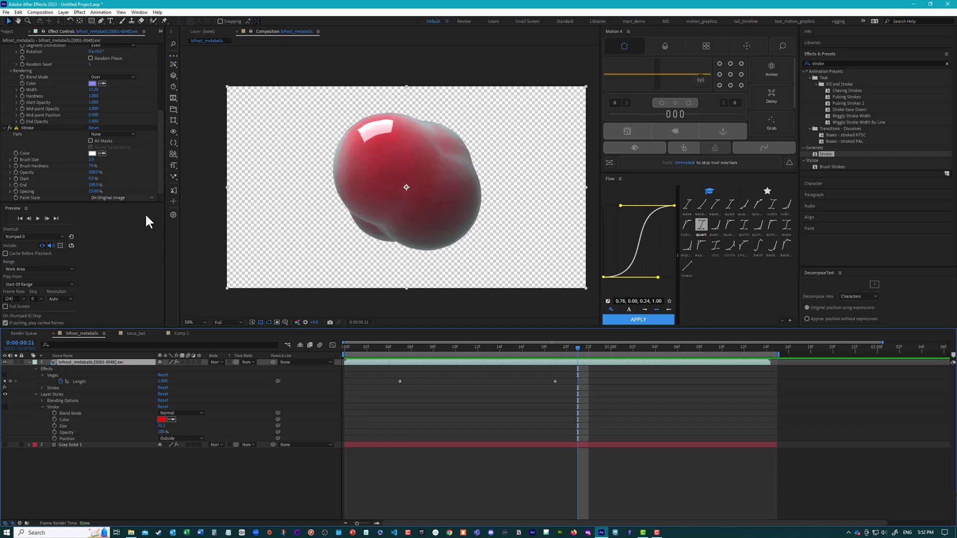
Step: Remove the Stroke effect from the bifrost_metaballs layer
click(30, 128)
key(Delete)
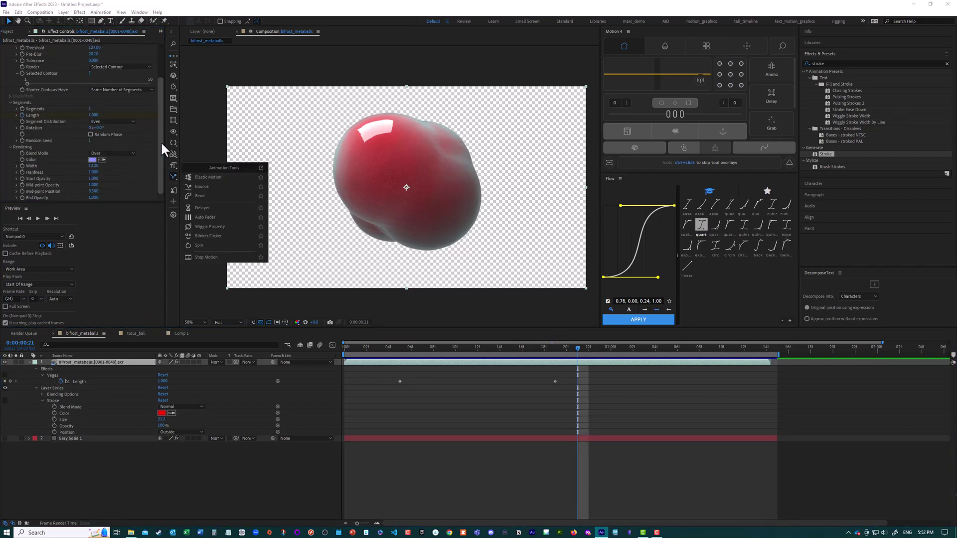
drag(162, 118, 160, 76)
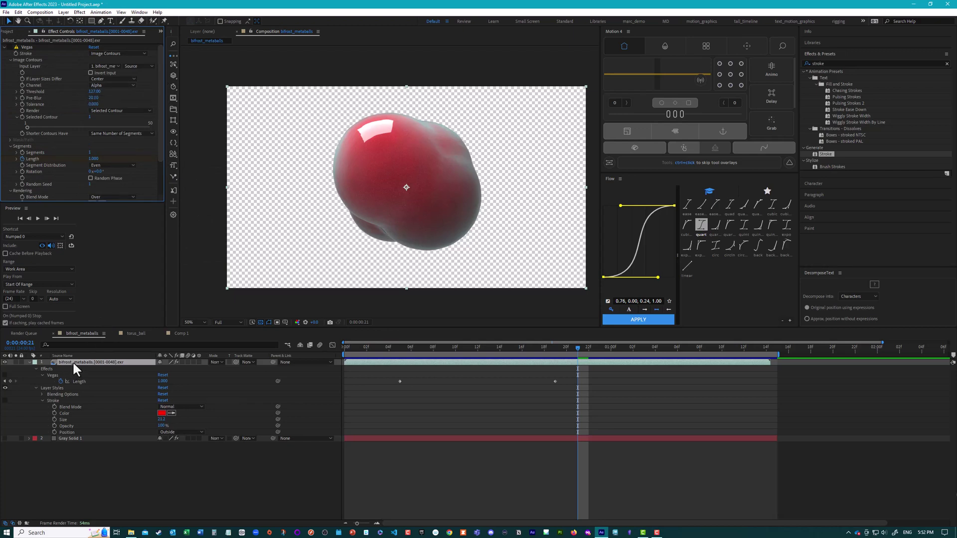
Step: Add a red Stroke layer style of size 13.2 to the blob, preview it, and lower its opacity
click(65, 12)
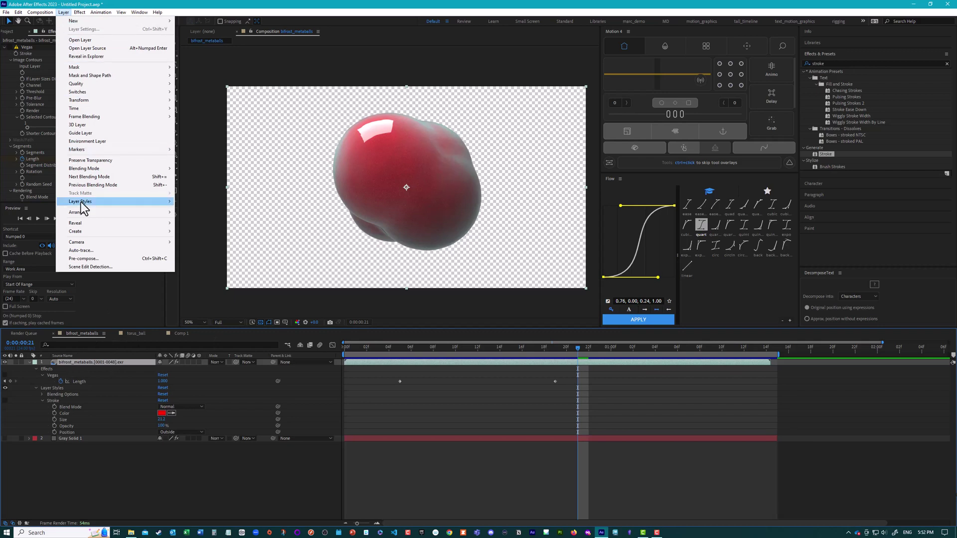
mouse_move(81, 202)
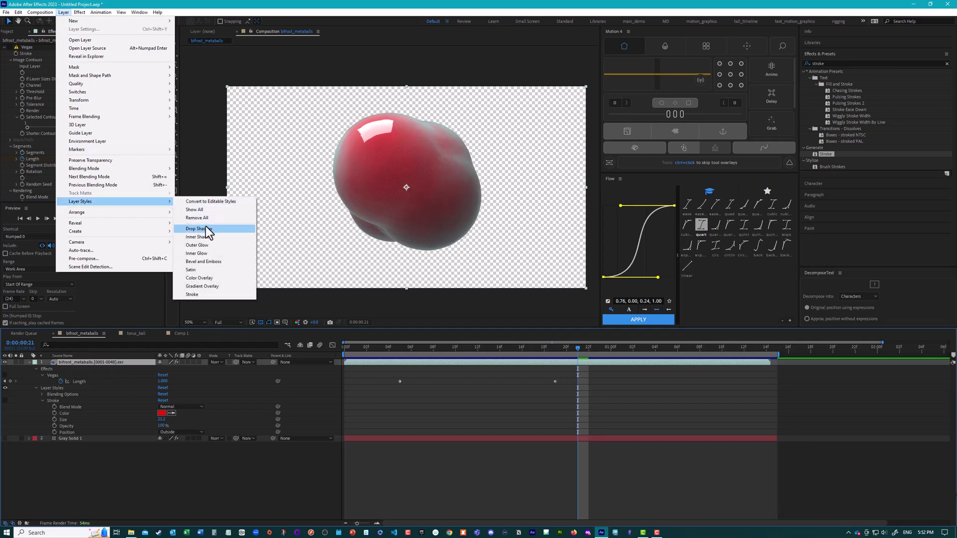
click(211, 294)
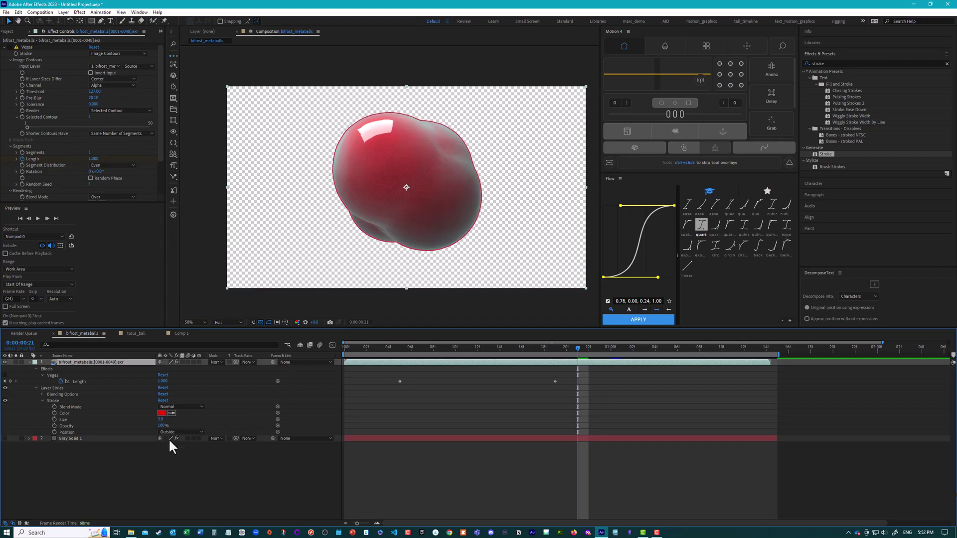
drag(160, 419, 219, 427)
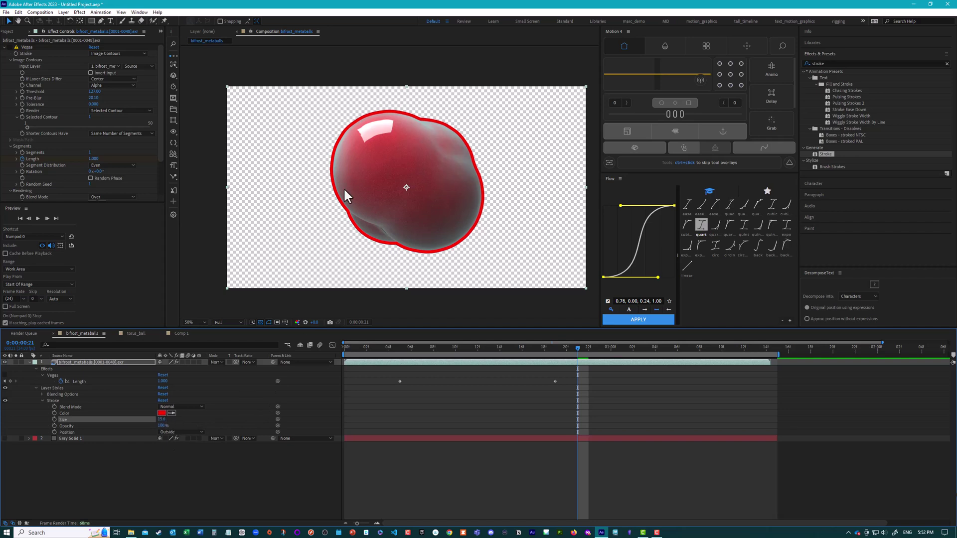
click(482, 312)
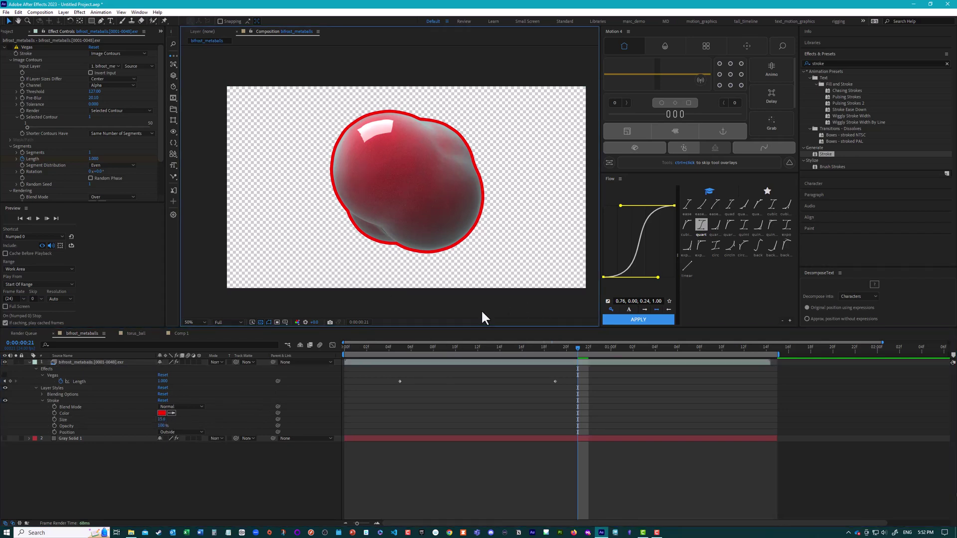
key(space)
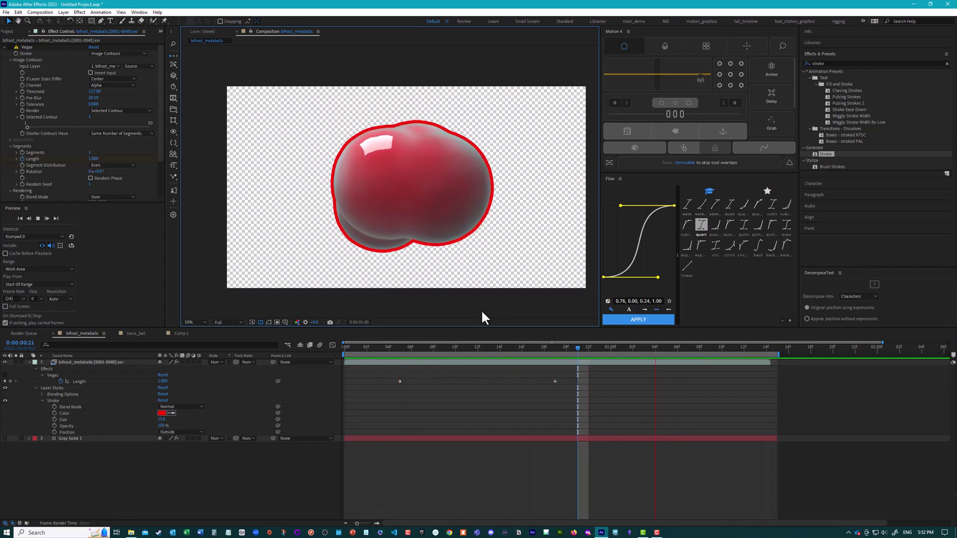
key(space)
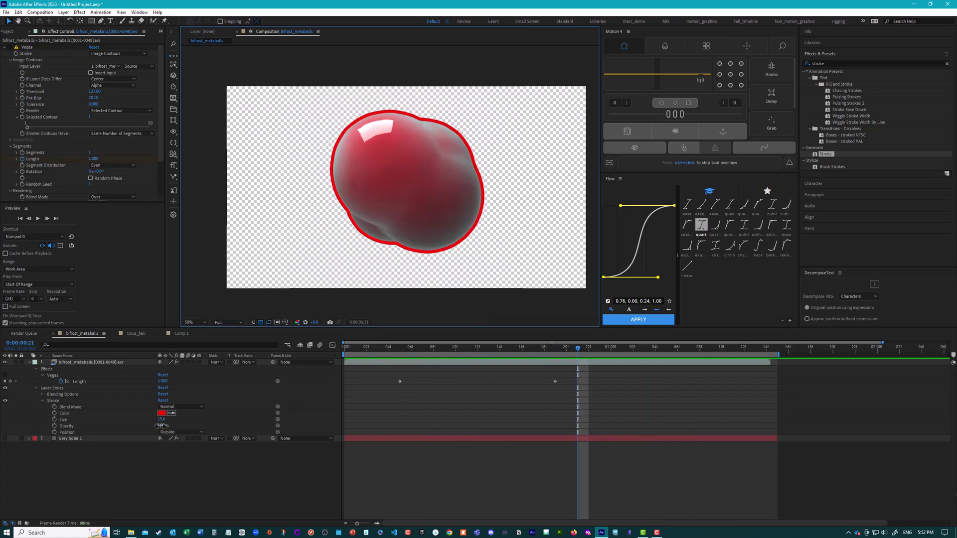
mouse_move(161, 426)
mouse_down()
mouse_move(75, 422)
mouse_move(165, 432)
mouse_up()
key(Return)
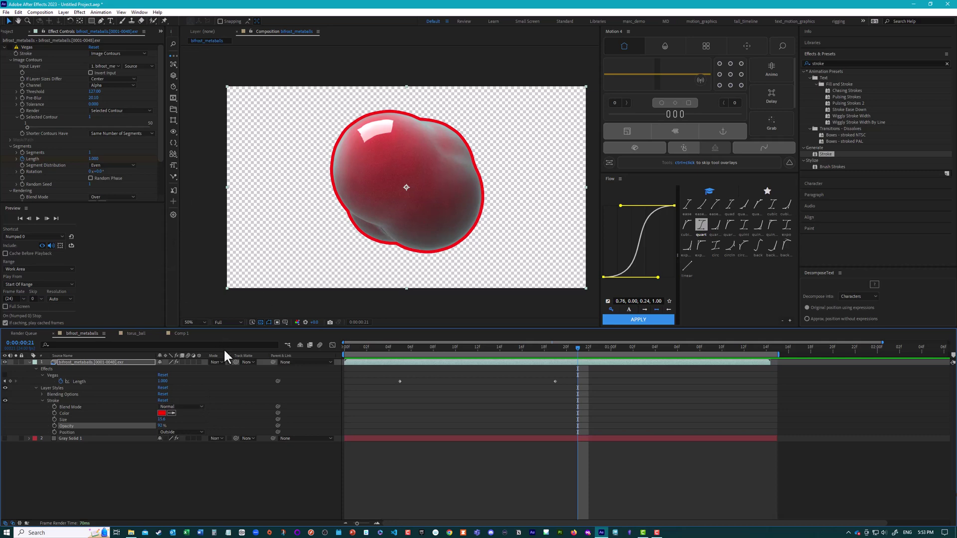
Step: In Comp 1, delete the circle and rectangle shape layers
click(181, 334)
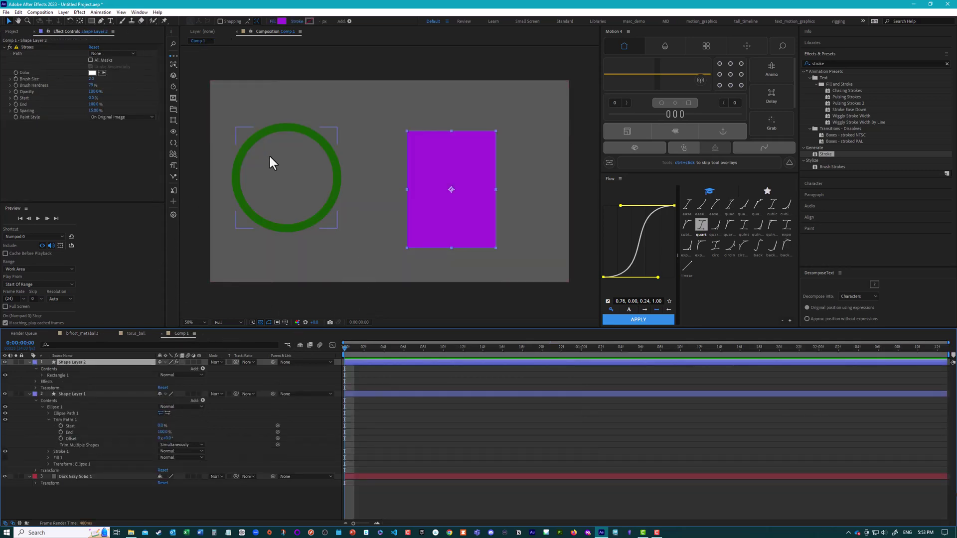
click(70, 393)
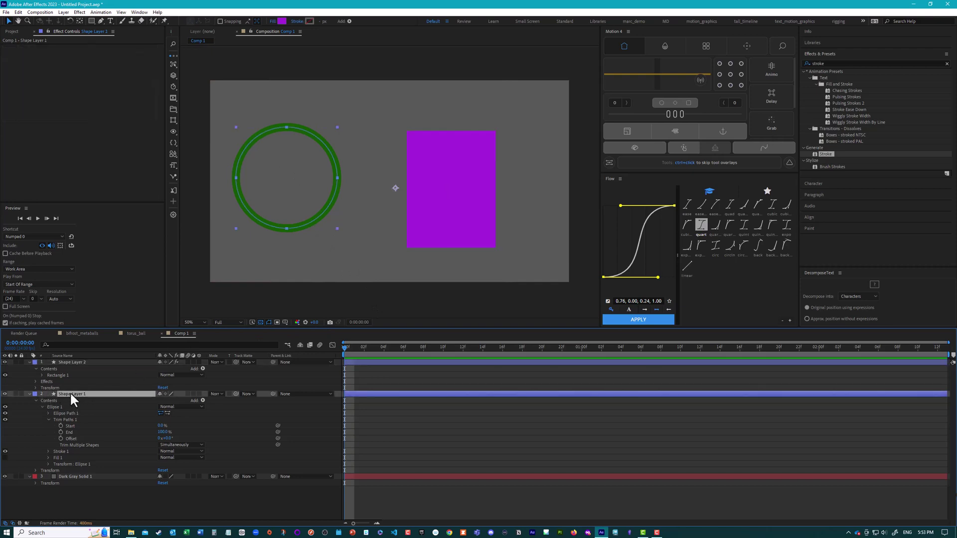
shift+click(75, 361)
key(Delete)
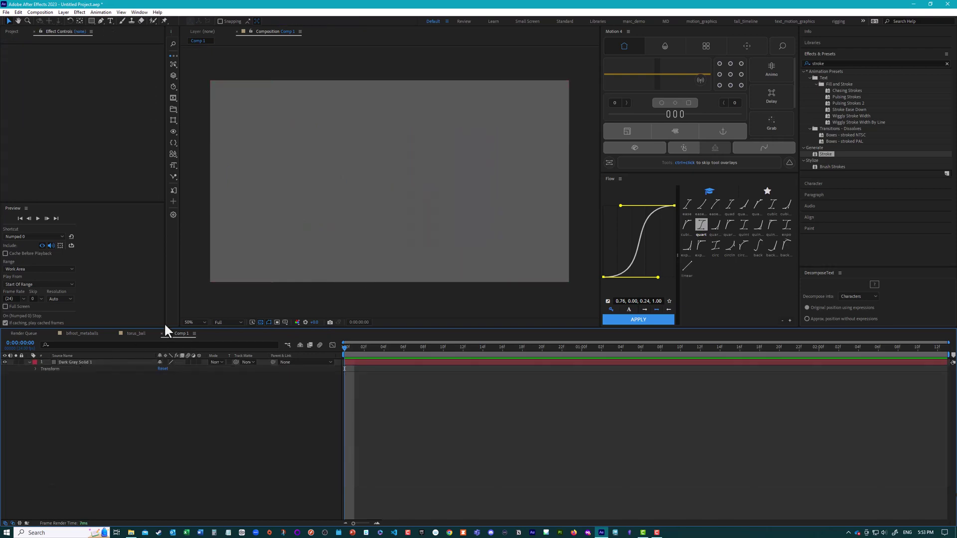
Step: Draw an ellipse in the comp's centre with Fill None and a solid green stroke
click(202, 295)
click(92, 21)
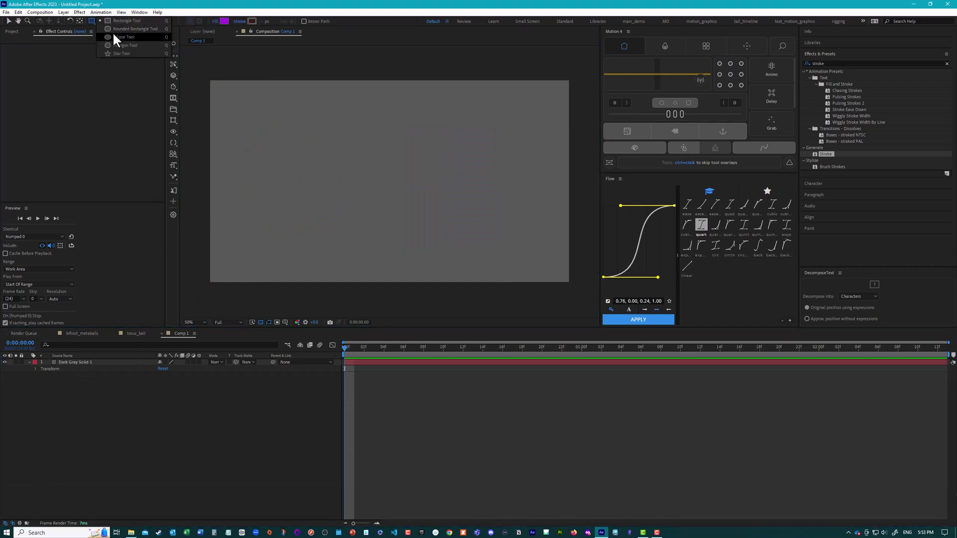
drag(316, 135, 429, 227)
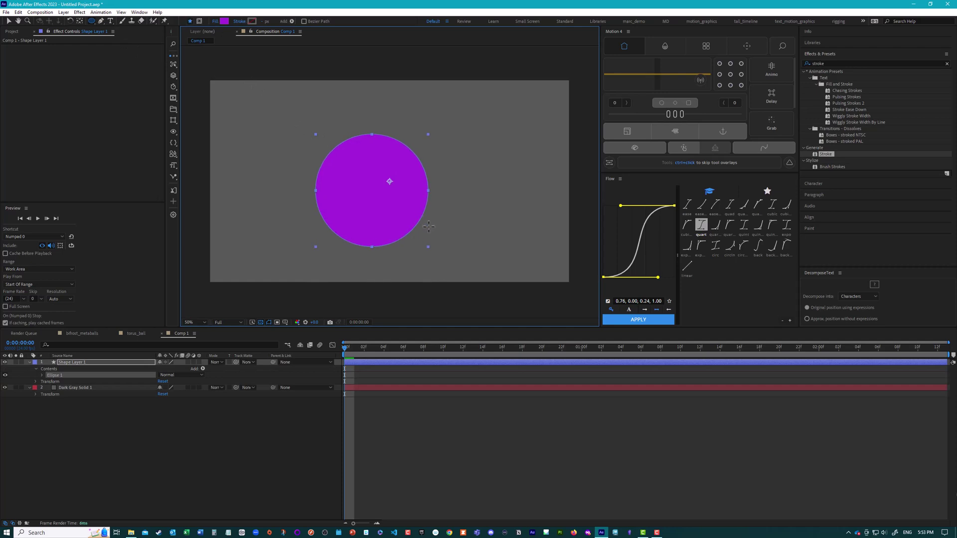
click(216, 22)
click(172, 86)
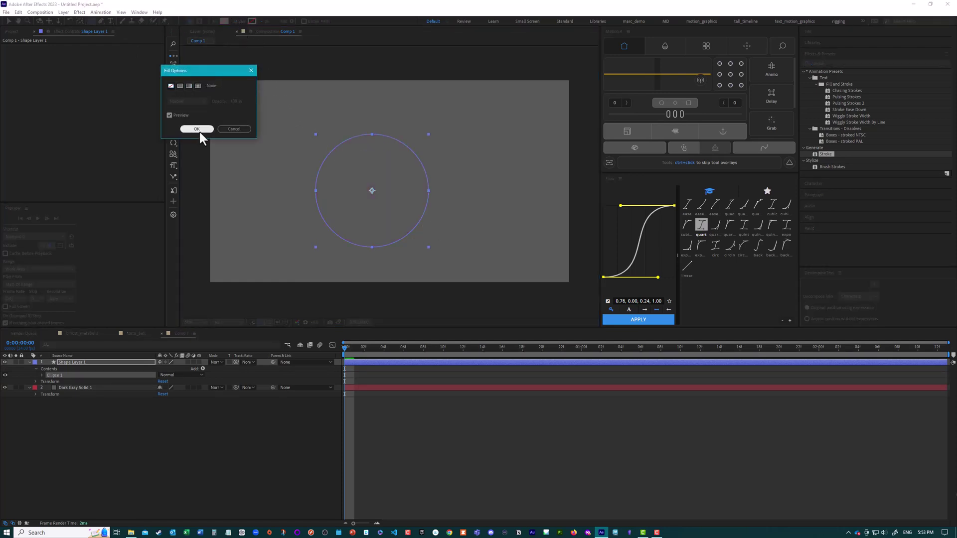
click(197, 129)
click(238, 22)
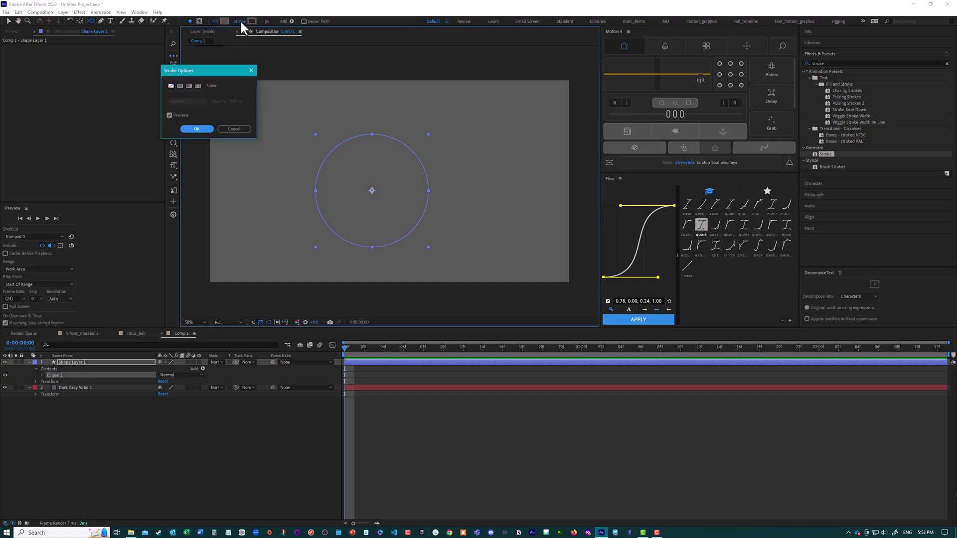
click(180, 85)
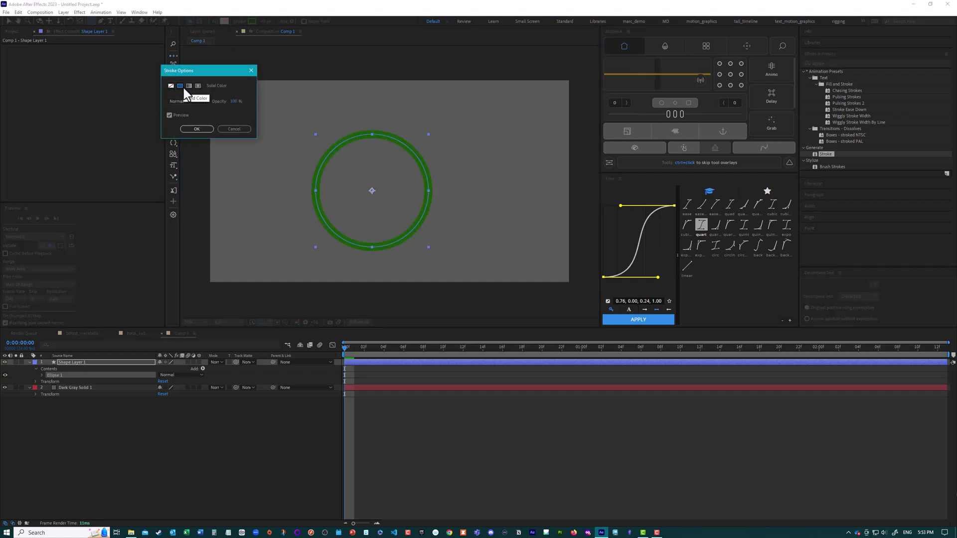
click(250, 70)
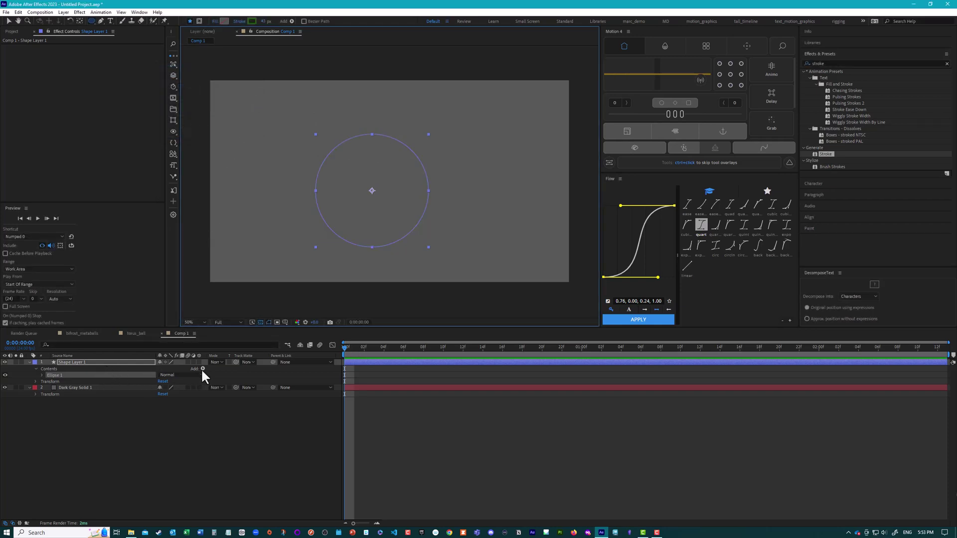
click(236, 21)
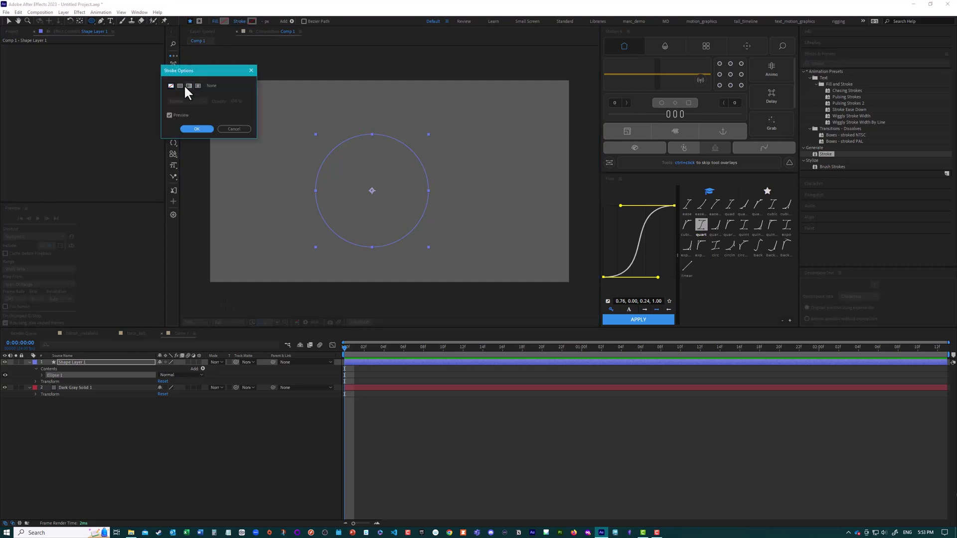
click(180, 86)
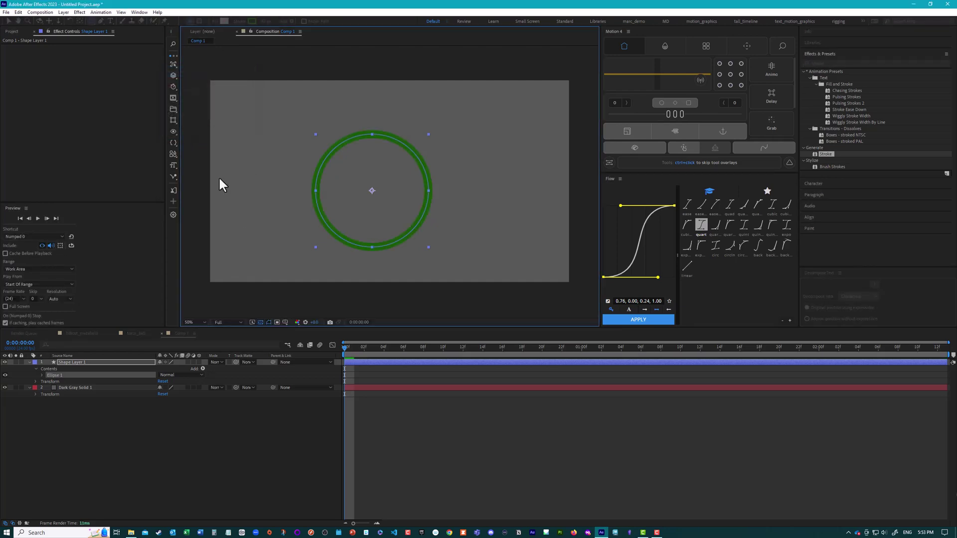
Step: Add Trim Paths to the circle, adjust how much stroke is drawn, then return to bifrost_metaballs
click(203, 369)
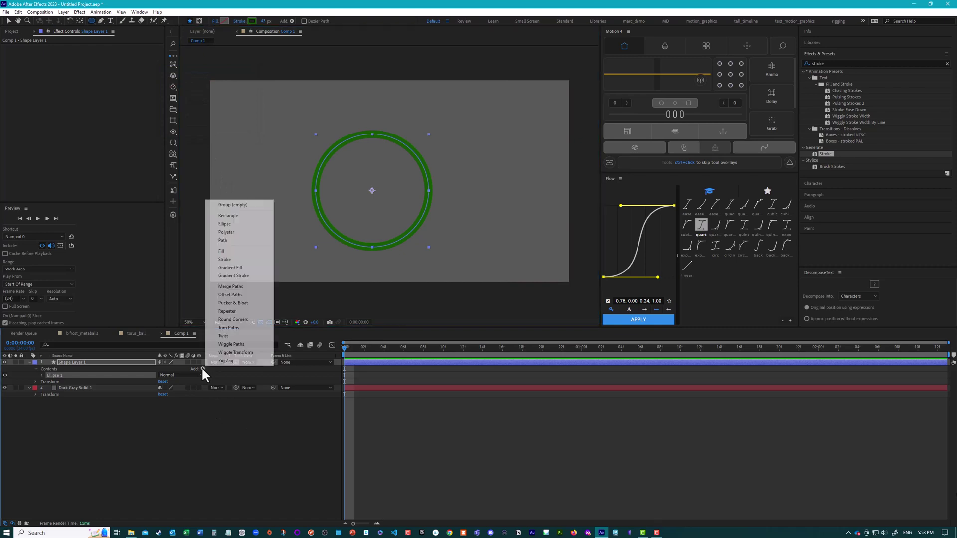
click(235, 329)
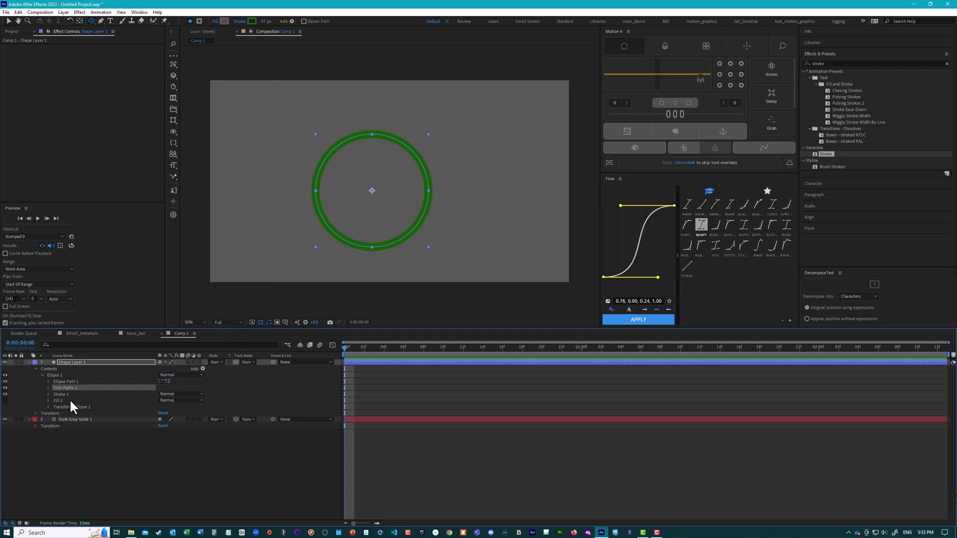
click(48, 388)
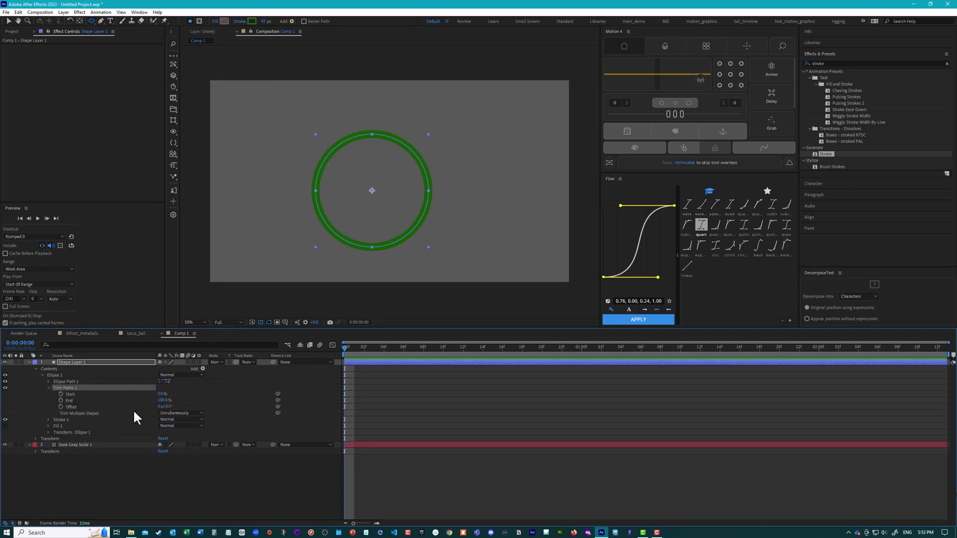
mouse_move(162, 401)
mouse_down()
mouse_move(122, 400)
mouse_move(192, 404)
mouse_up()
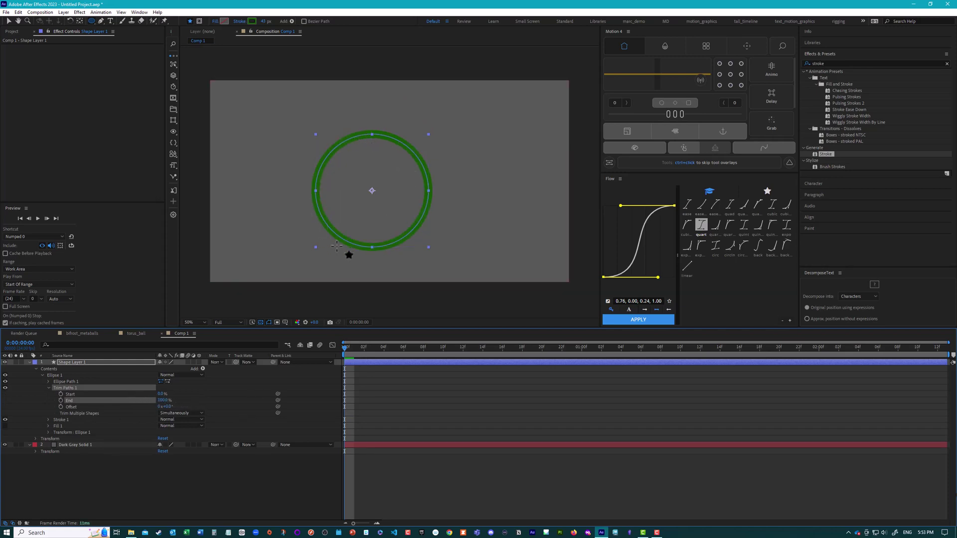
click(426, 168)
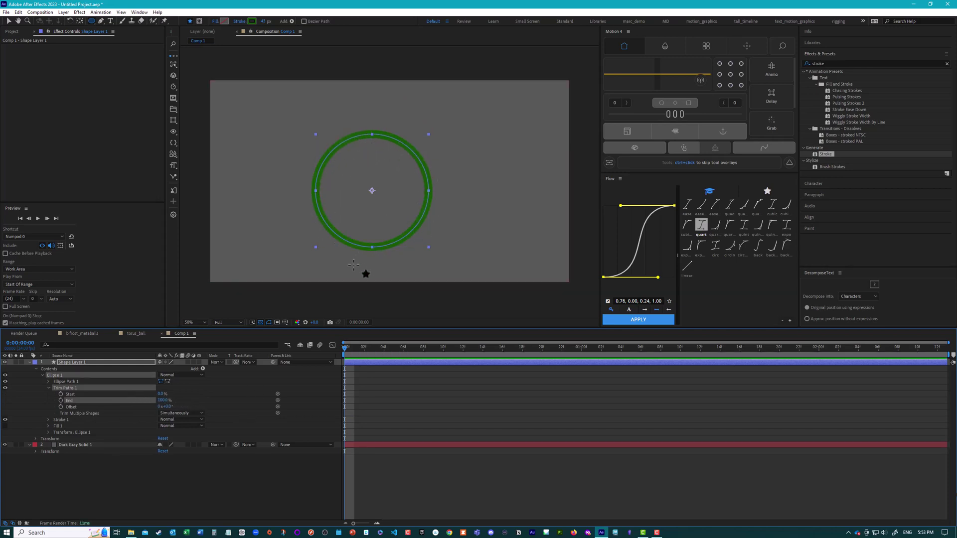
click(87, 336)
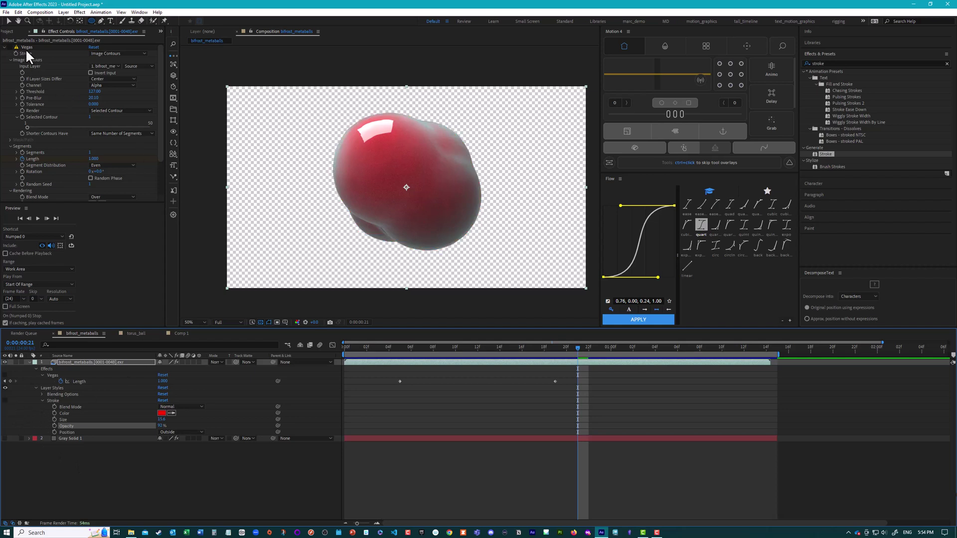
Step: Re-enable the Vegas effect and scrub back to see the blue outline drawing on
click(9, 47)
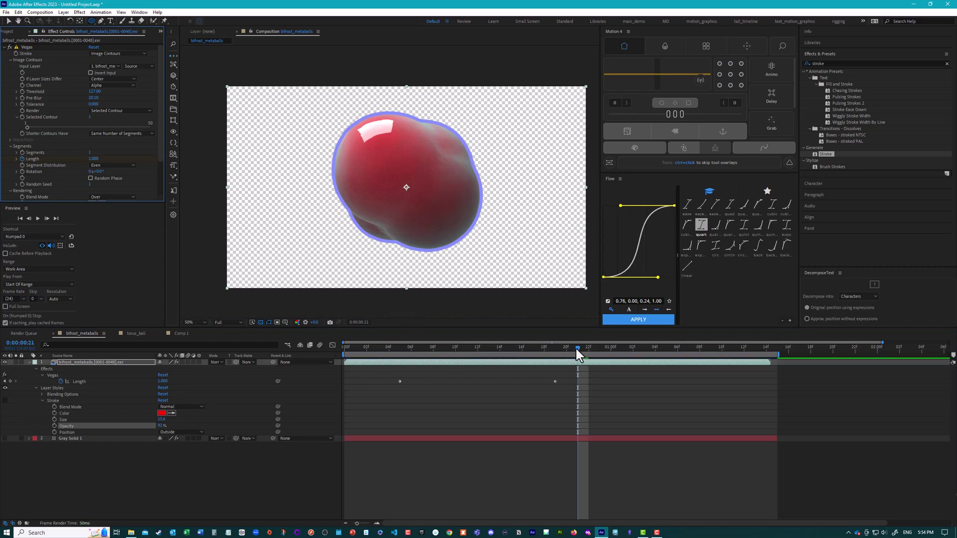
mouse_move(573, 348)
mouse_down()
mouse_move(376, 343)
mouse_move(448, 346)
mouse_up()
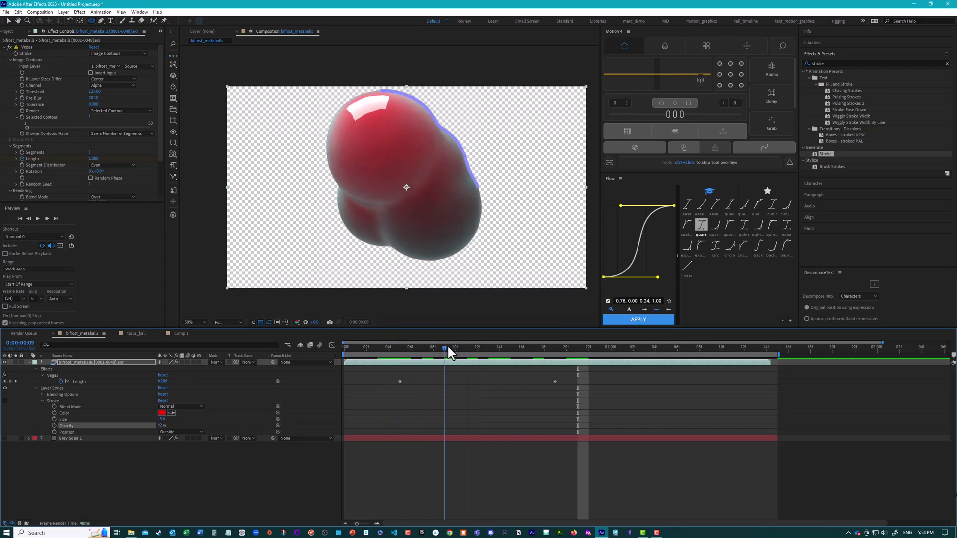
Step: Replace the existing Vegas effect with a fresh default Vegas from Effects & Presets
click(25, 47)
key(Delete)
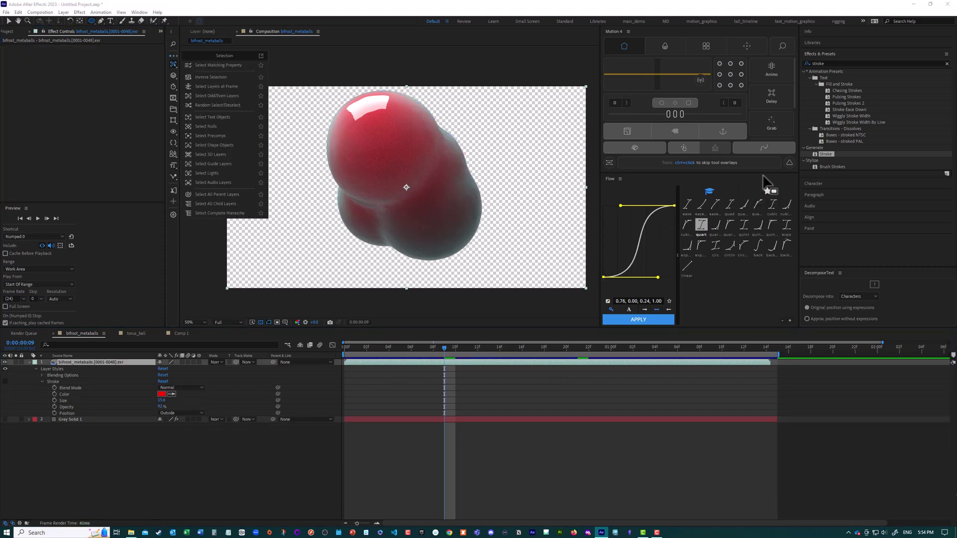
click(840, 59)
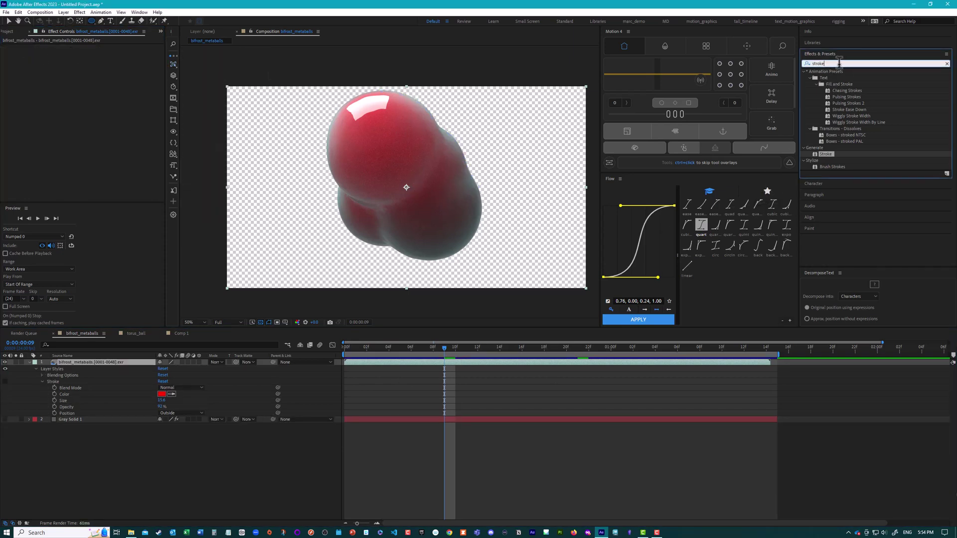
text(vegas)
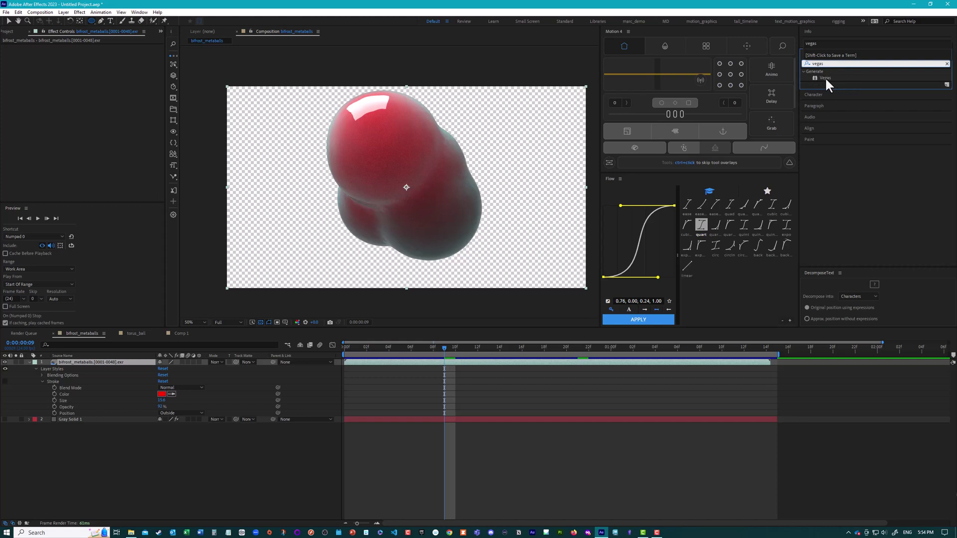
double_click(827, 76)
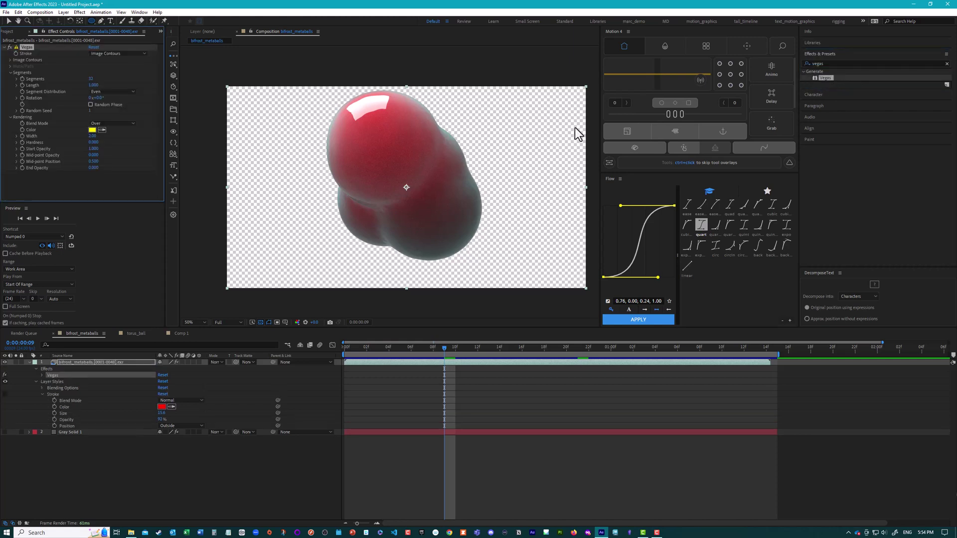
key(v)
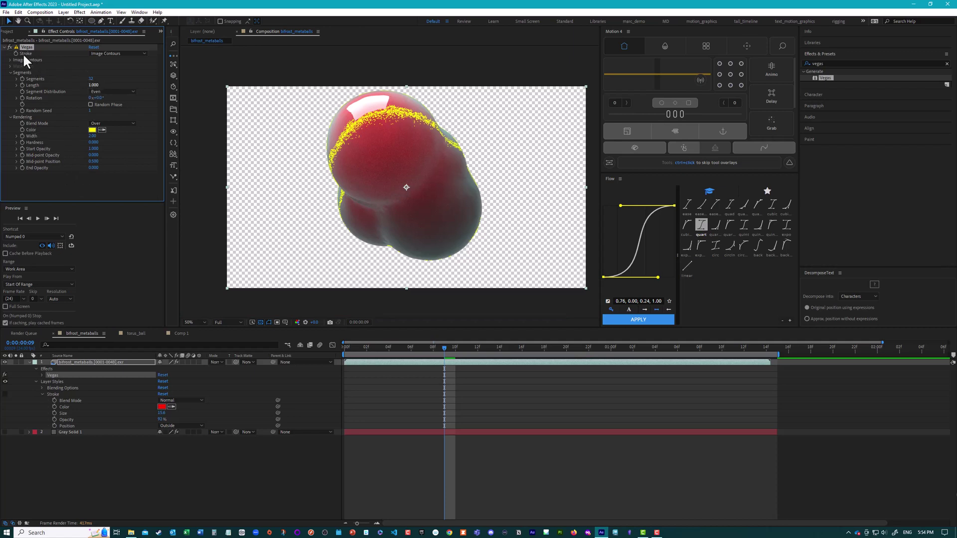
Step: Keep Image Contours as source, set Input Layer to bifrost_metaballs with Source kept
click(104, 55)
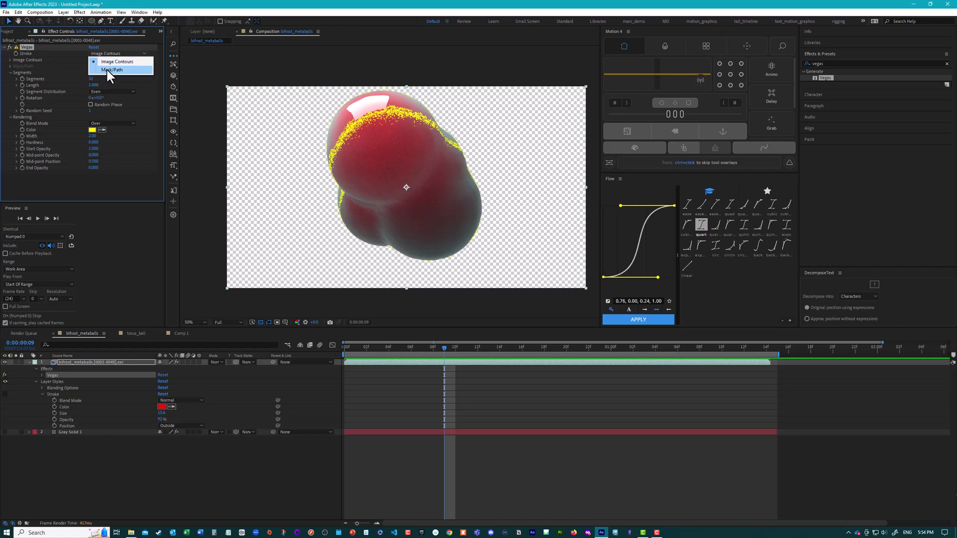
click(107, 62)
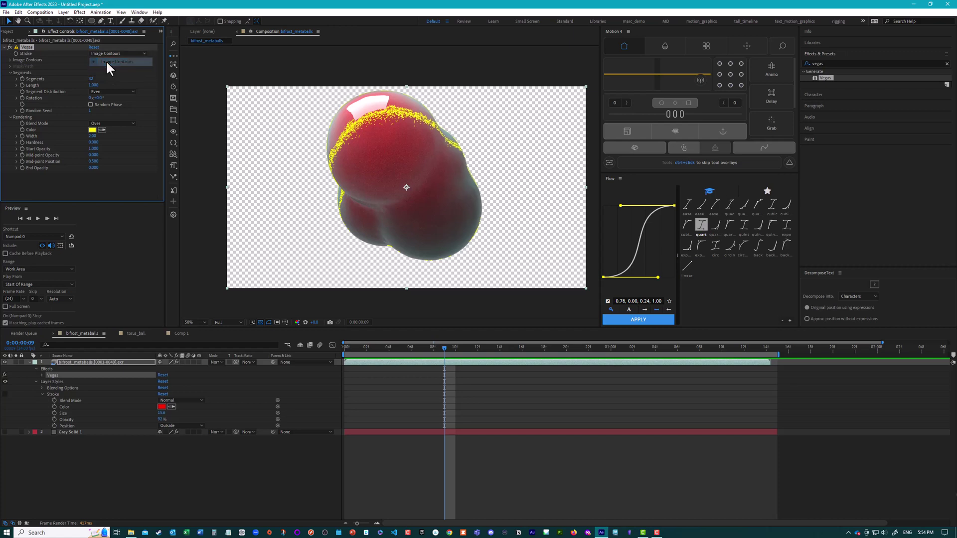
click(10, 59)
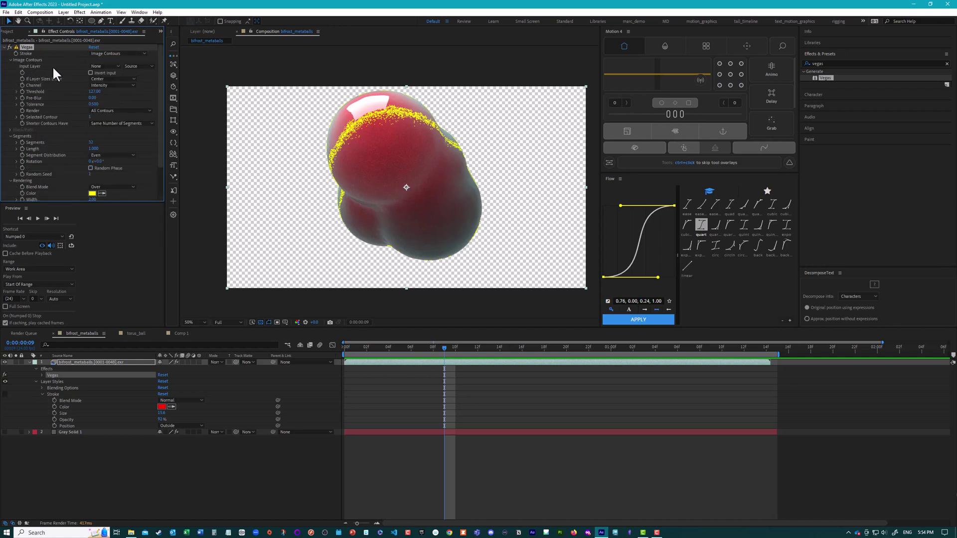
click(95, 67)
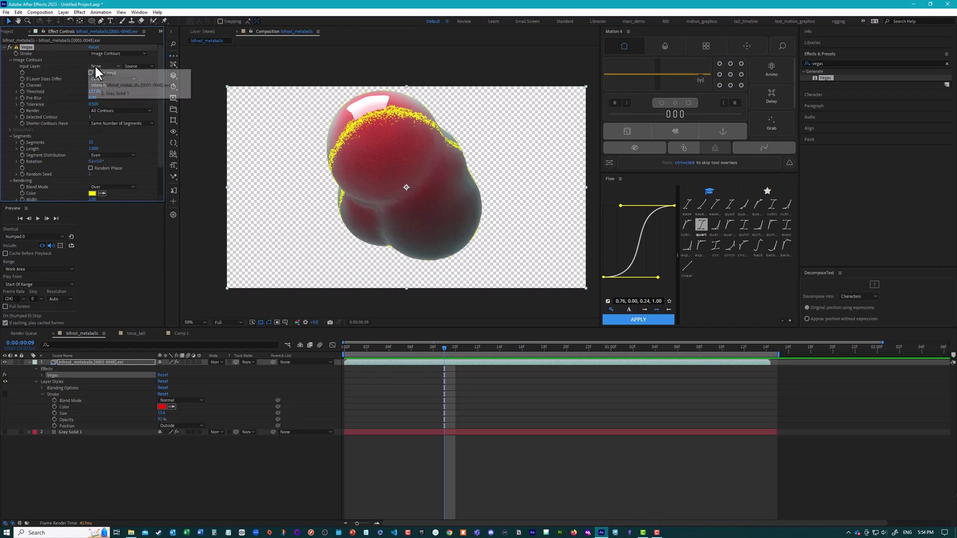
click(122, 85)
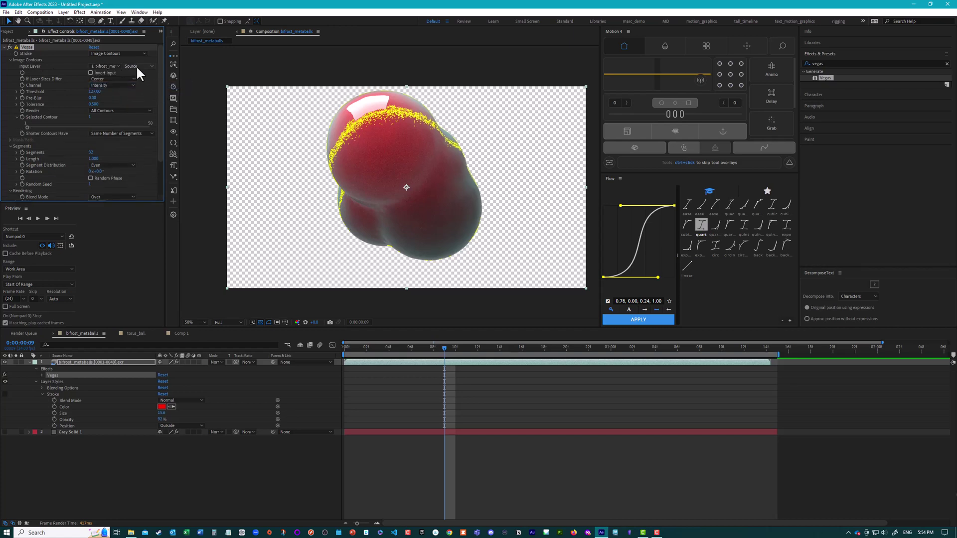
click(136, 66)
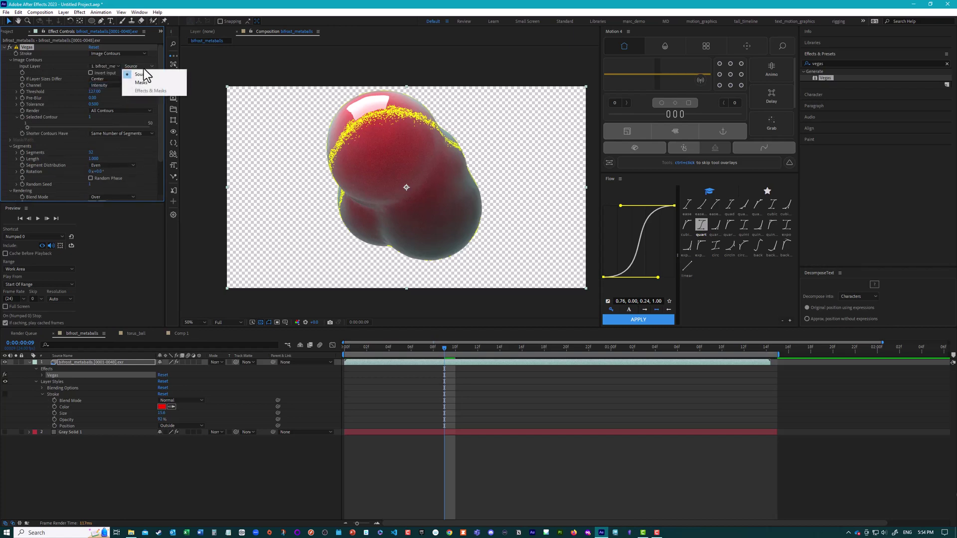
click(60, 64)
click(57, 66)
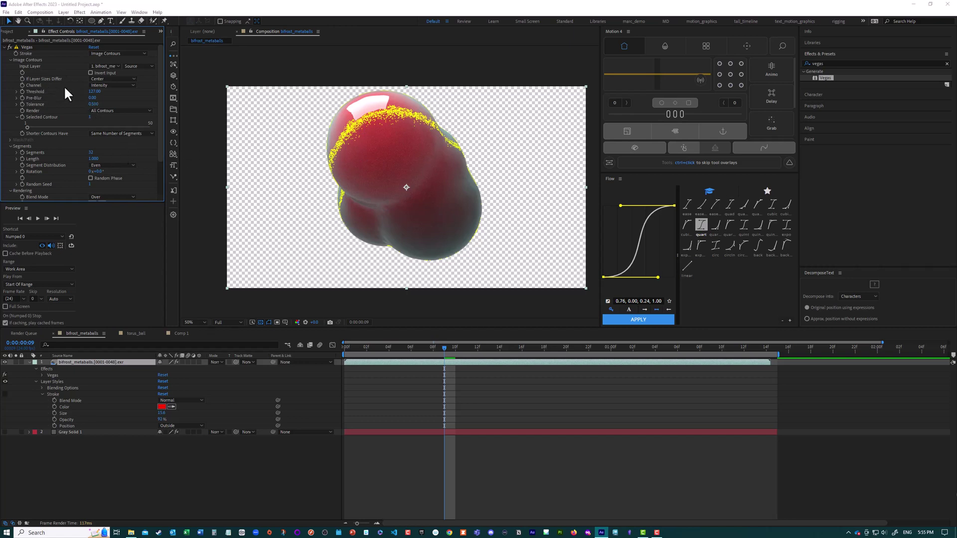
Step: Change the contour Channel from Intensity to Alpha
click(97, 86)
click(127, 98)
click(106, 85)
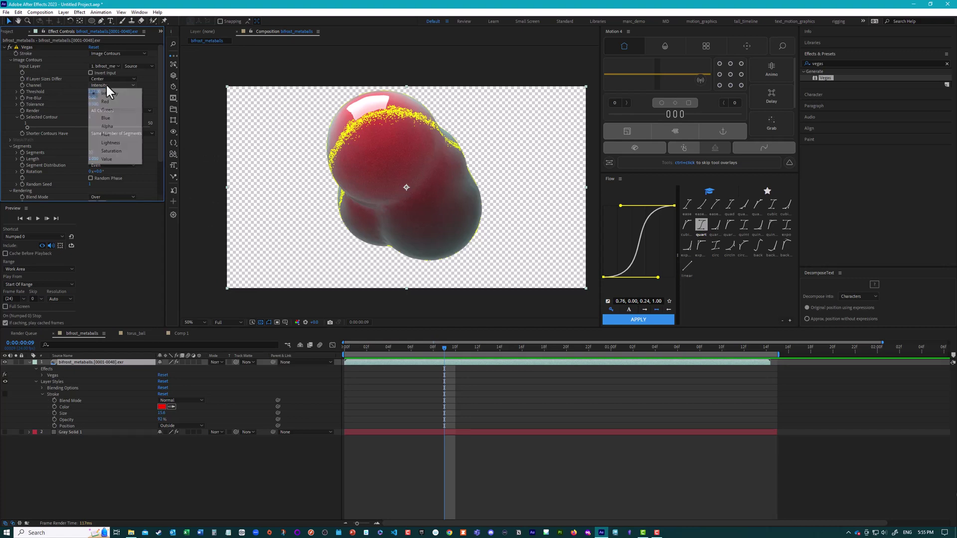
click(111, 125)
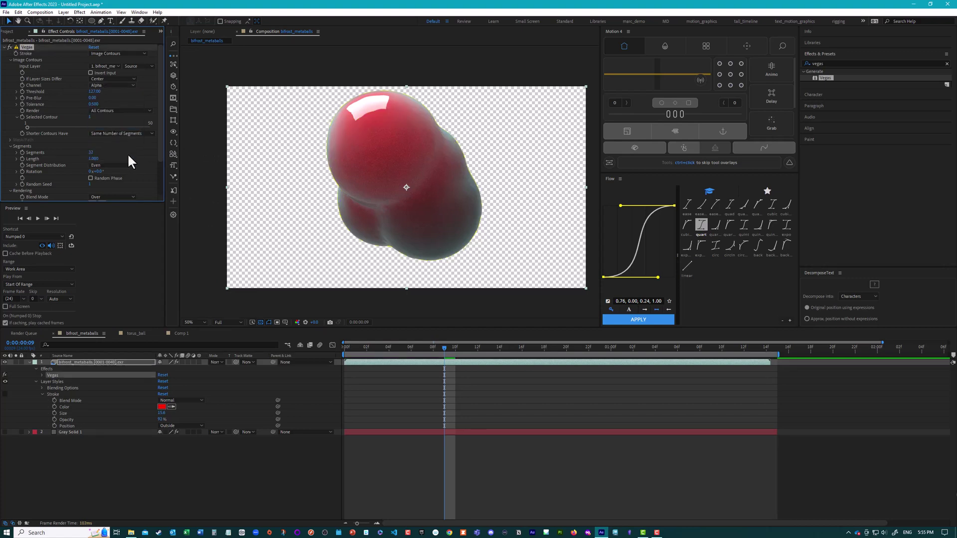
Step: Make the Vegas stroke red with Width 13.80 and preview the animation
scroll(86, 148, down, 2)
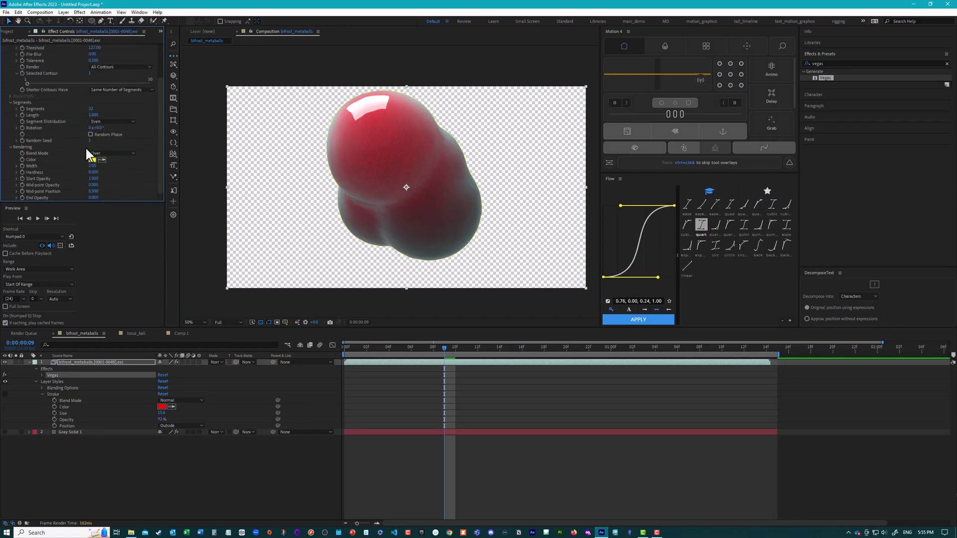
click(91, 159)
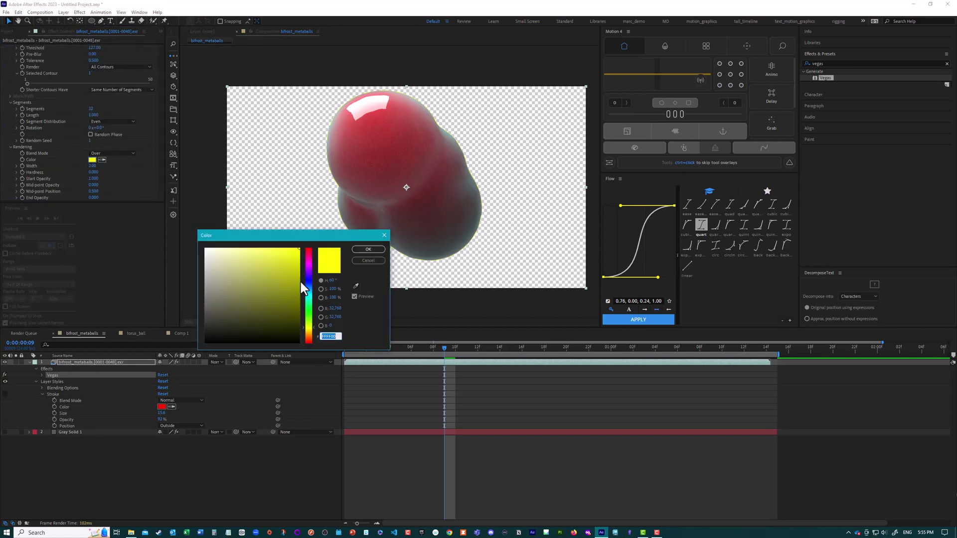
click(307, 250)
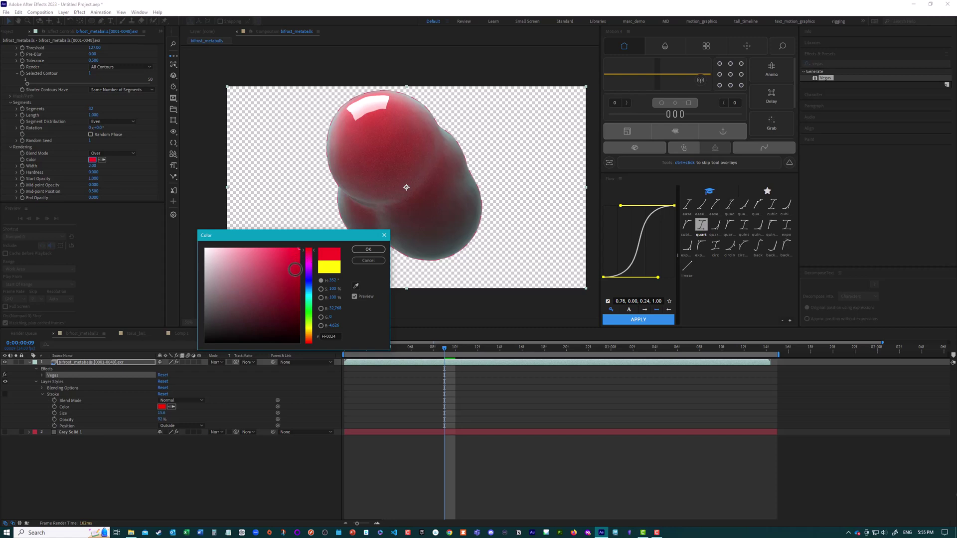
click(367, 250)
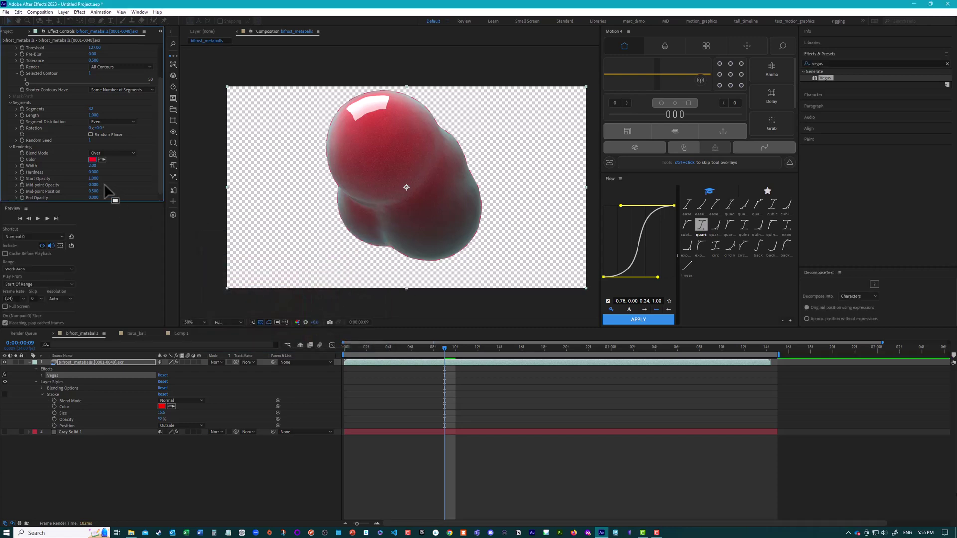
drag(90, 170, 147, 170)
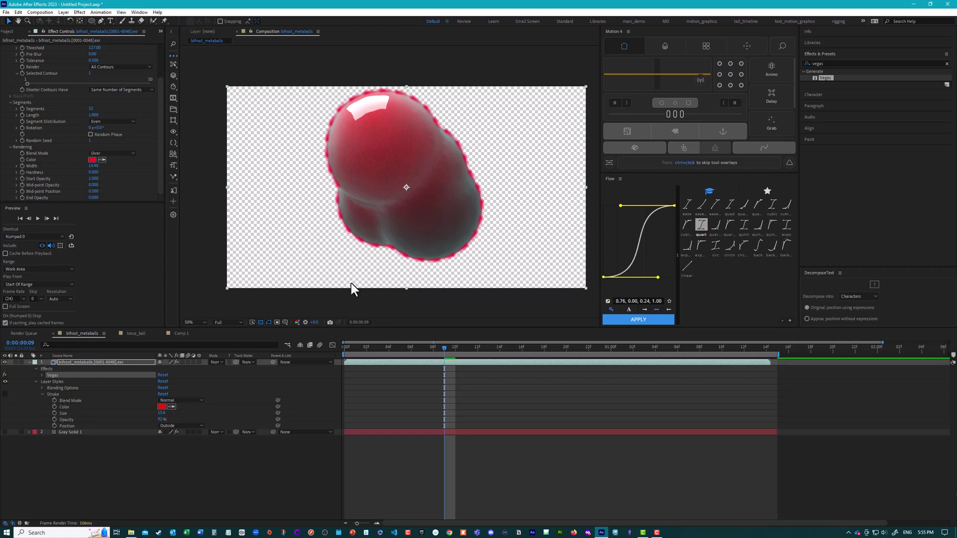
click(516, 317)
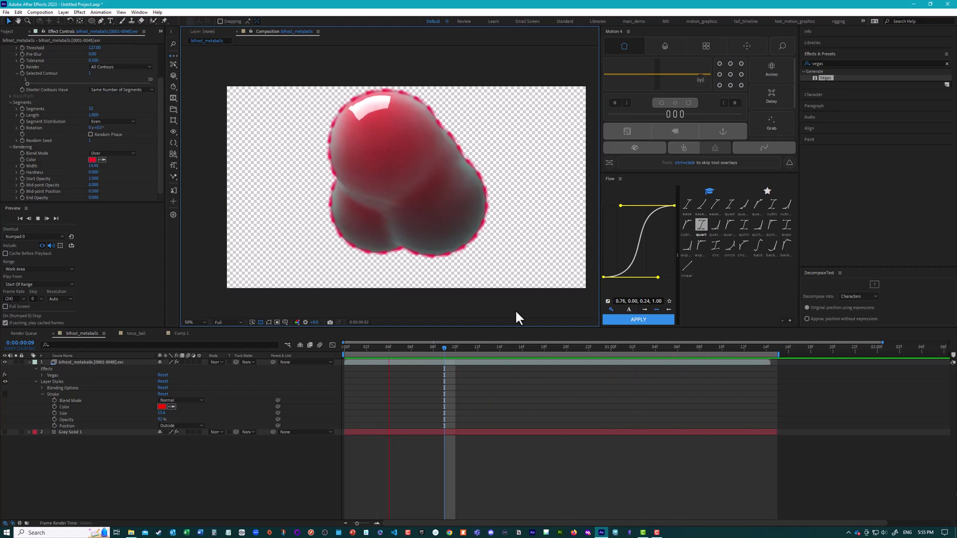
key(space)
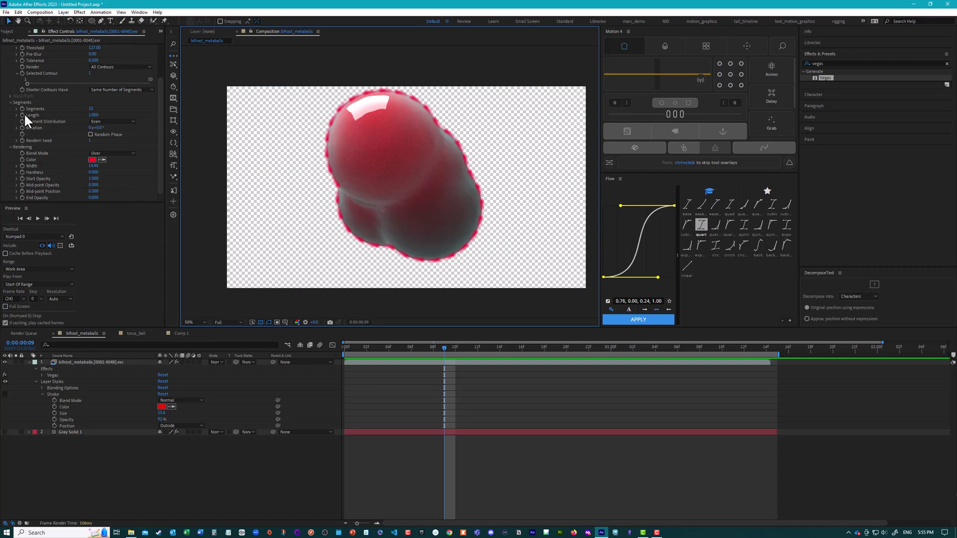
Step: Set Vegas Segments to 1 and make the stroke's start and end fully opaque
click(92, 109)
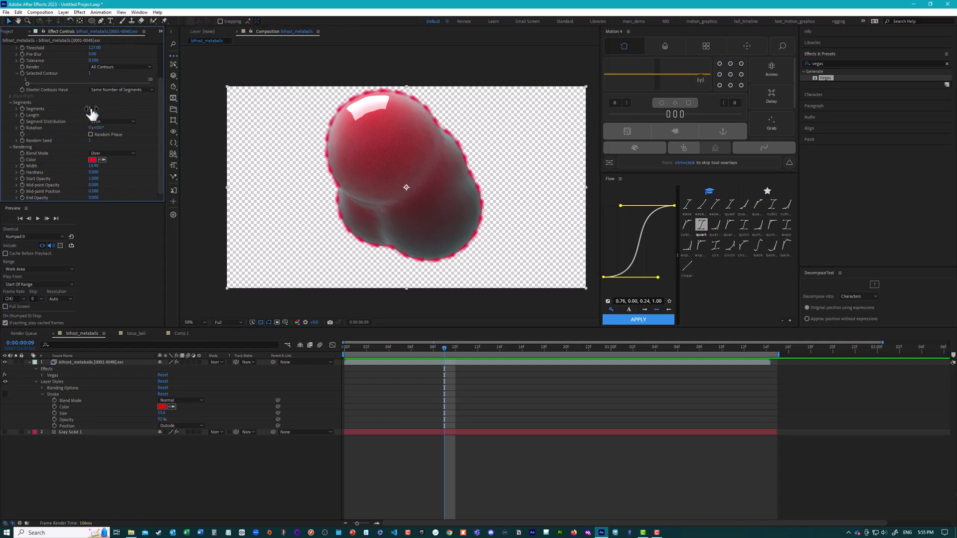
text(1)
key(Return)
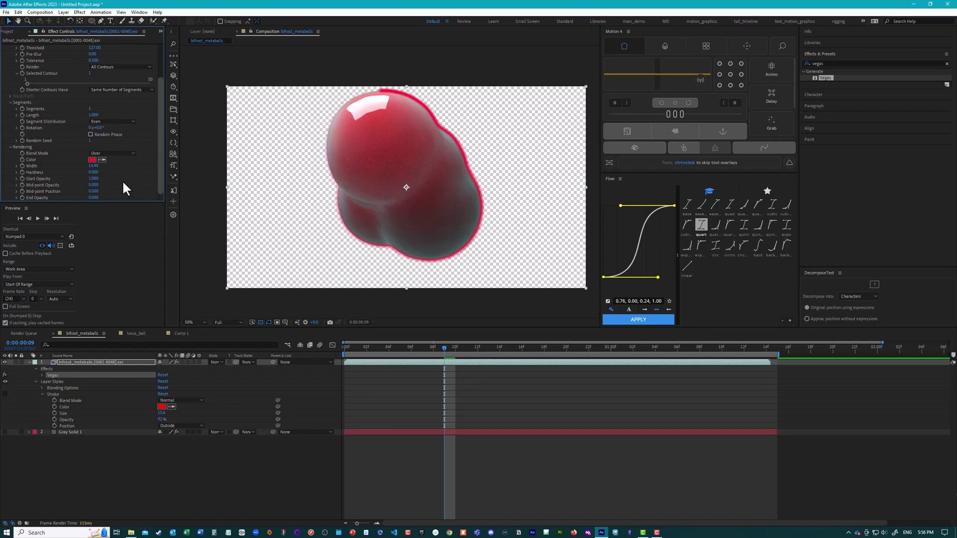
drag(92, 178, 206, 178)
click(173, 176)
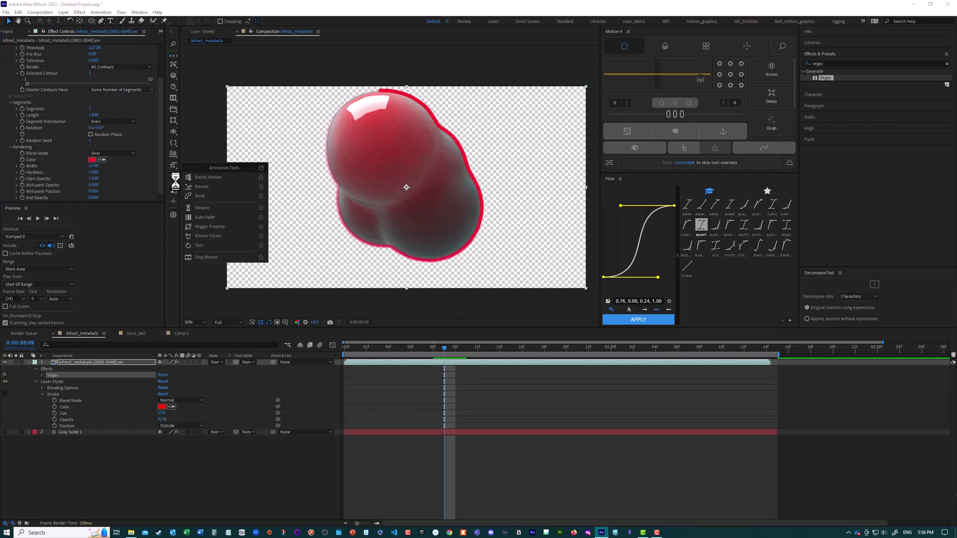
click(203, 154)
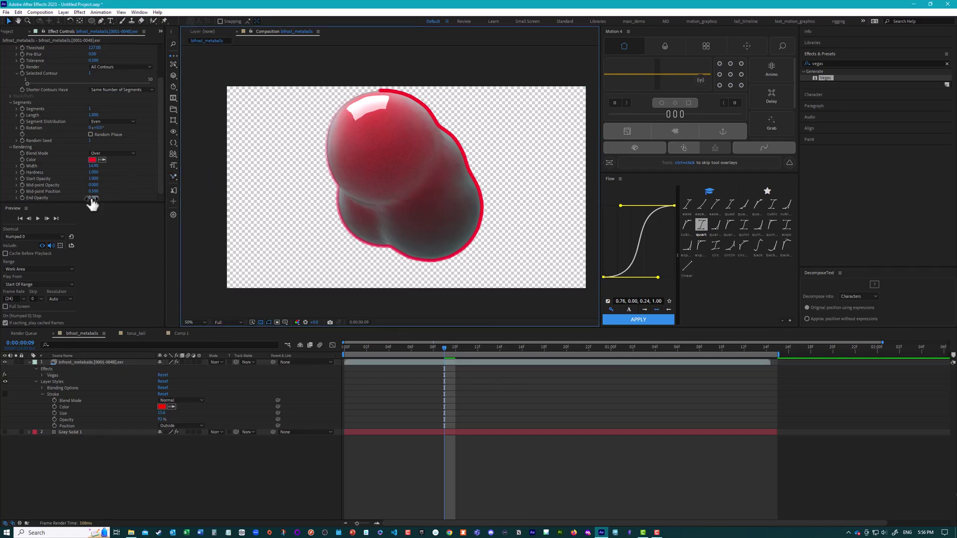
key(ctrl+z)
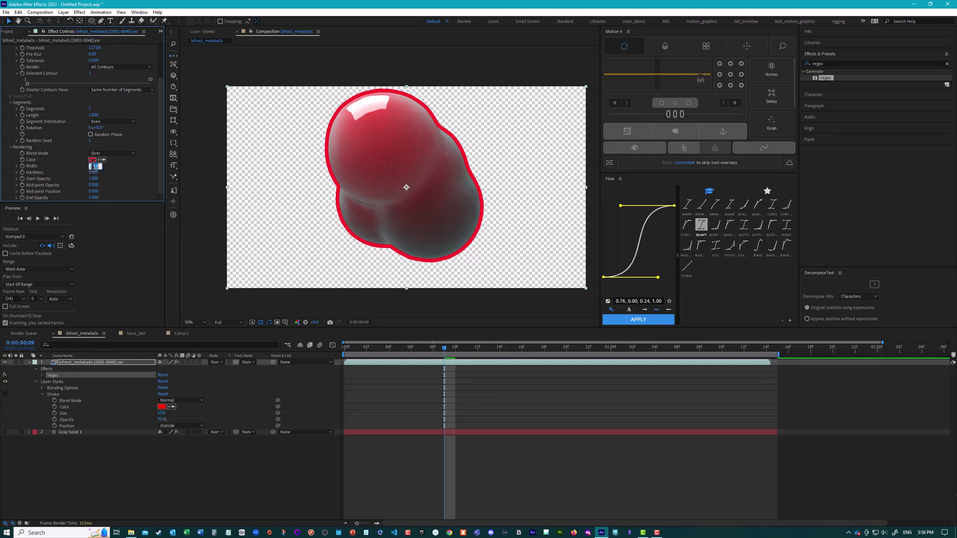
Step: Set the stroke Width to 10 and preview the animation
click(93, 166)
text(10)
key(Tab)
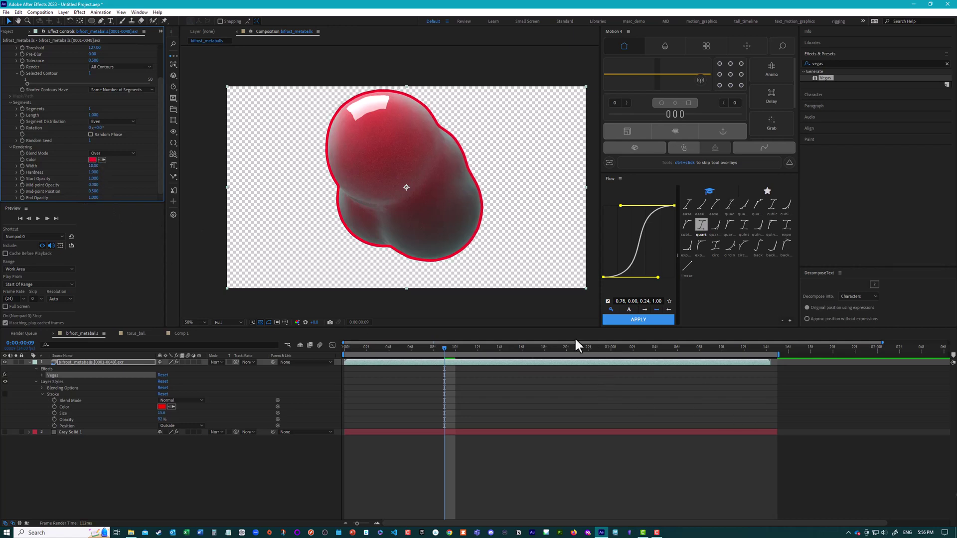
click(530, 307)
key(space)
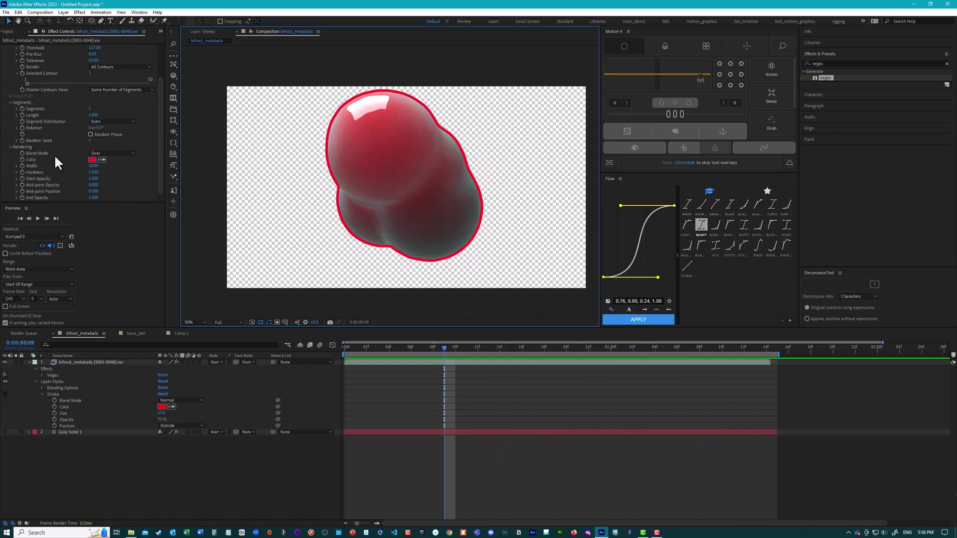
Step: Test Image Contours Tolerance and Threshold values, then set Tolerance back to 0
scroll(56, 162, up, 1)
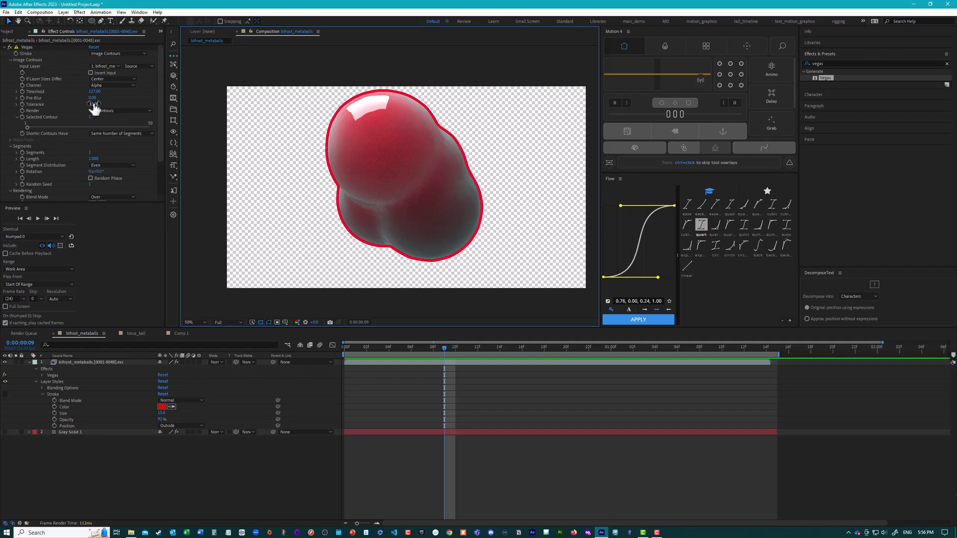
click(6, 99)
drag(6, 99, 229, 111)
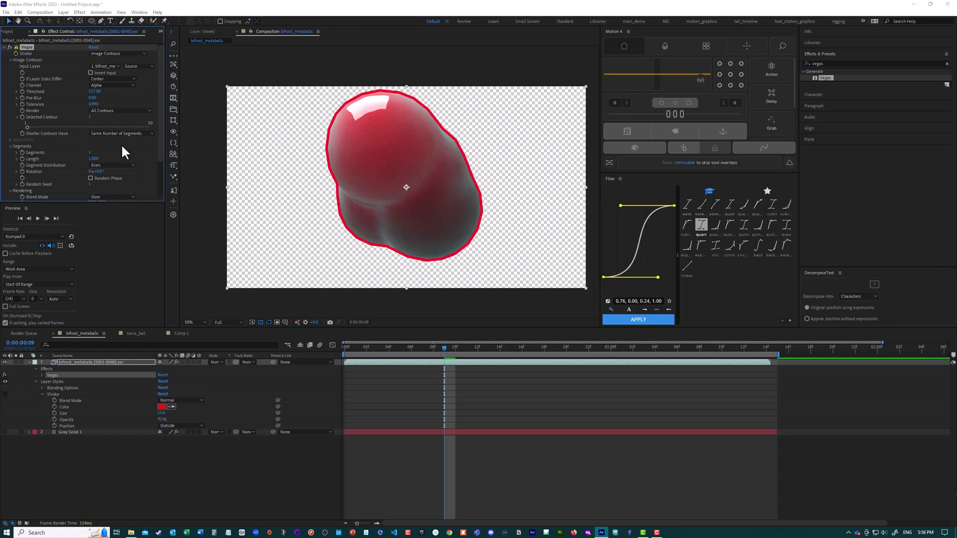
mouse_move(96, 94)
mouse_down()
mouse_move(75, 89)
mouse_move(93, 91)
mouse_move(2, 110)
mouse_up()
drag(93, 106, 4, 103)
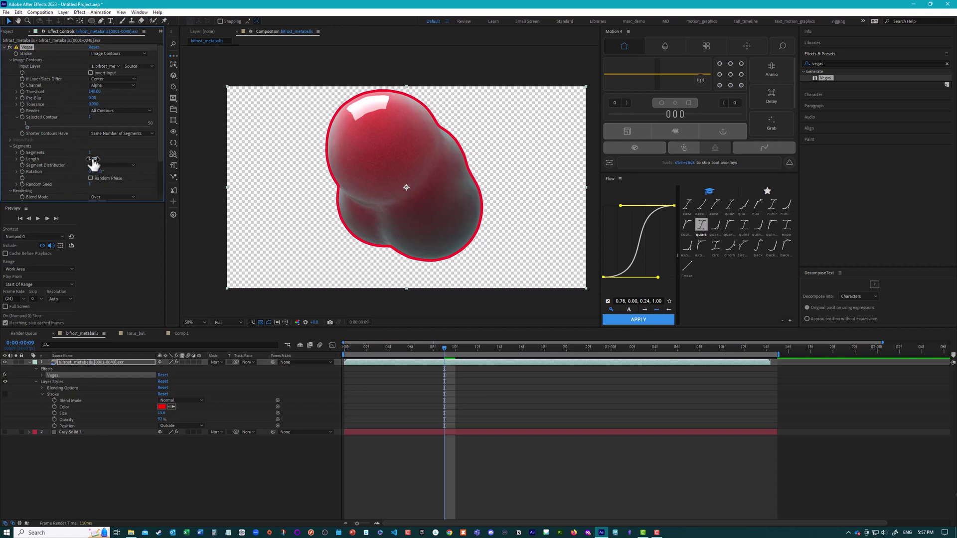
Step: Try Vegas Selected Contour values 8 and 9 with shorter stroke lengths along the outline
mouse_move(93, 159)
mouse_down()
mouse_move(54, 158)
mouse_move(126, 165)
mouse_up()
scroll(115, 178, down, 3)
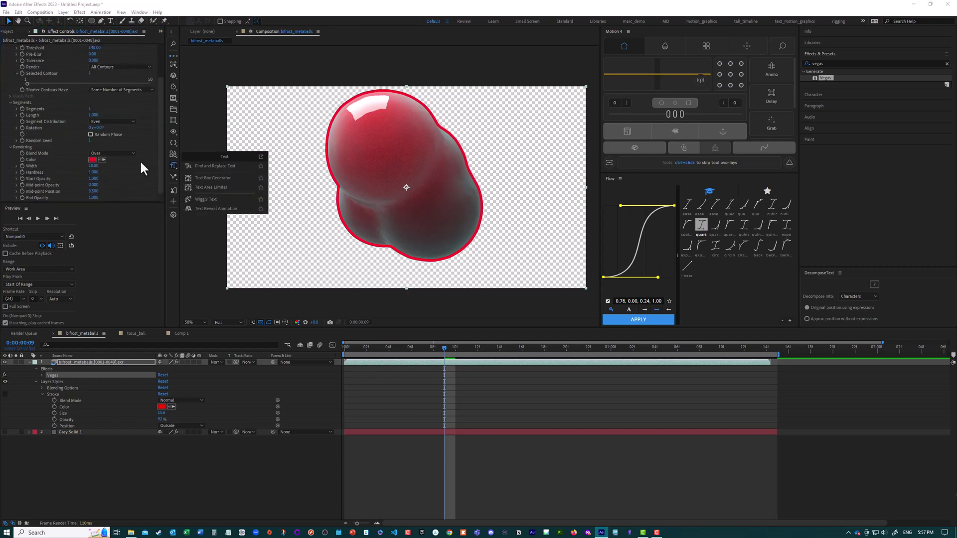
click(50, 174)
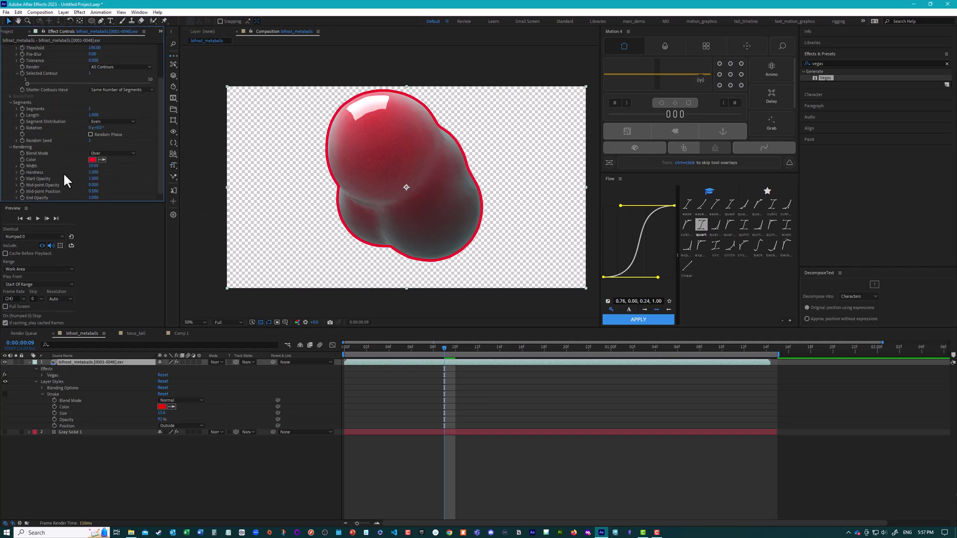
scroll(67, 172, up, 3)
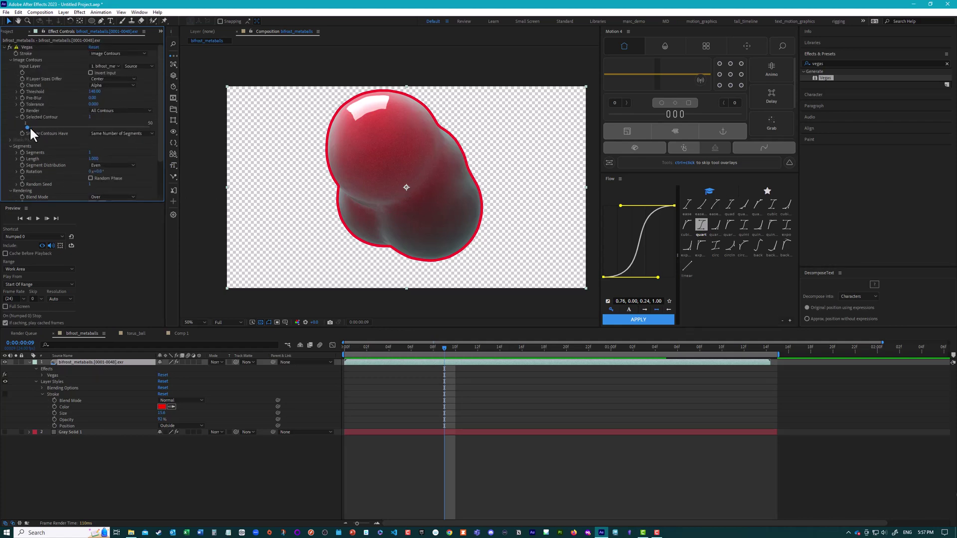
drag(31, 127, 68, 127)
mouse_move(96, 163)
mouse_down()
mouse_move(125, 160)
mouse_move(93, 159)
mouse_up()
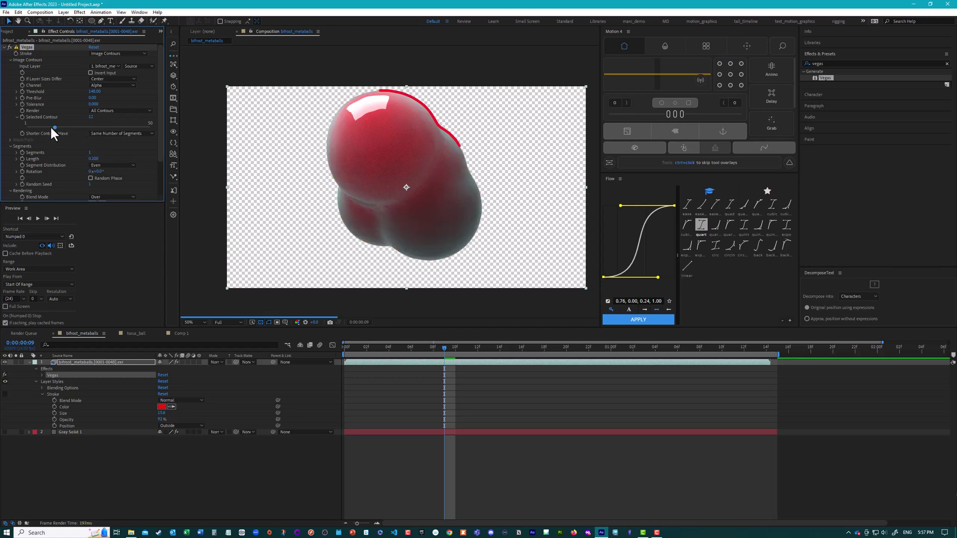
drag(51, 127, 40, 129)
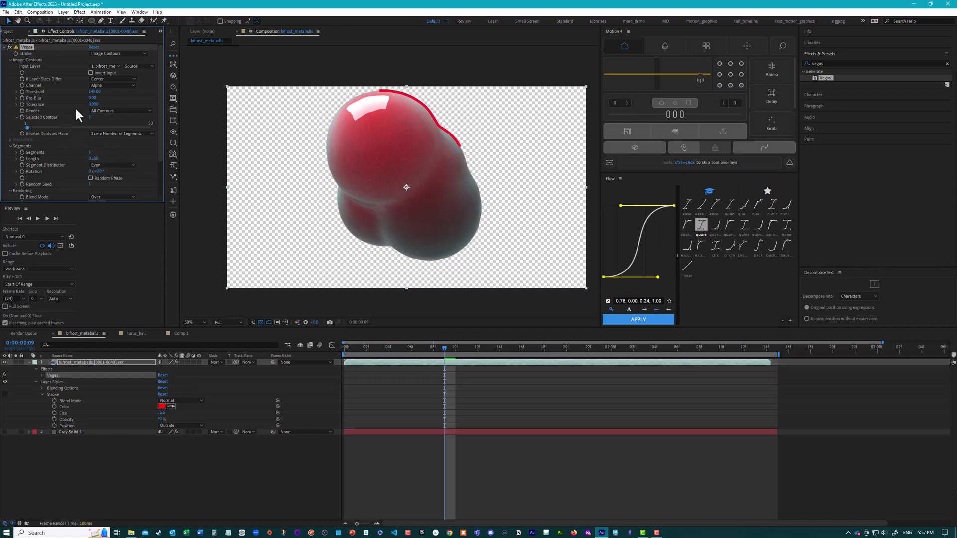
Step: Keep If Layer Sizes Differ at Center and extend the Vegas Length to 1.000
click(105, 78)
click(70, 59)
drag(93, 159, 142, 163)
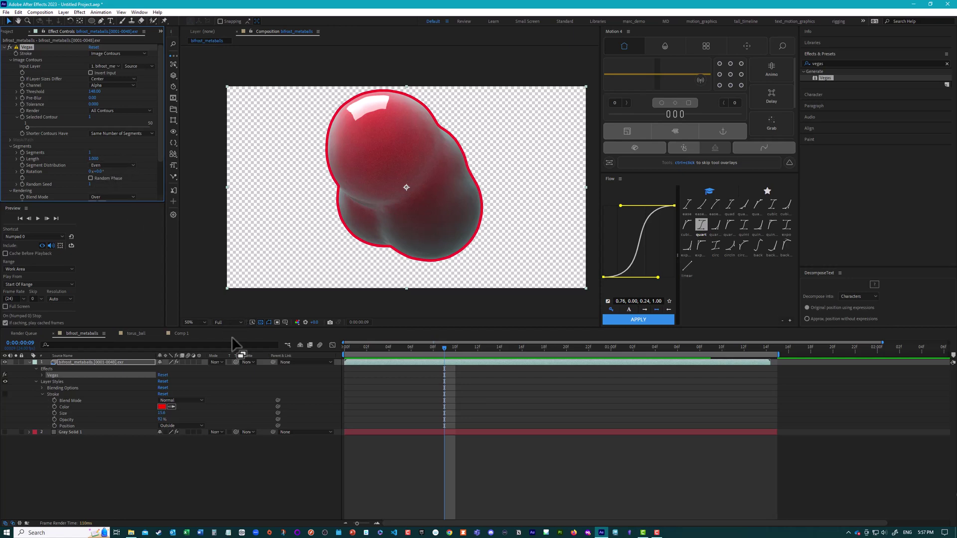
Step: Switch to the torus_ball comp, scrub later, and toggle Gray Solid 2's visibility off and on
click(142, 333)
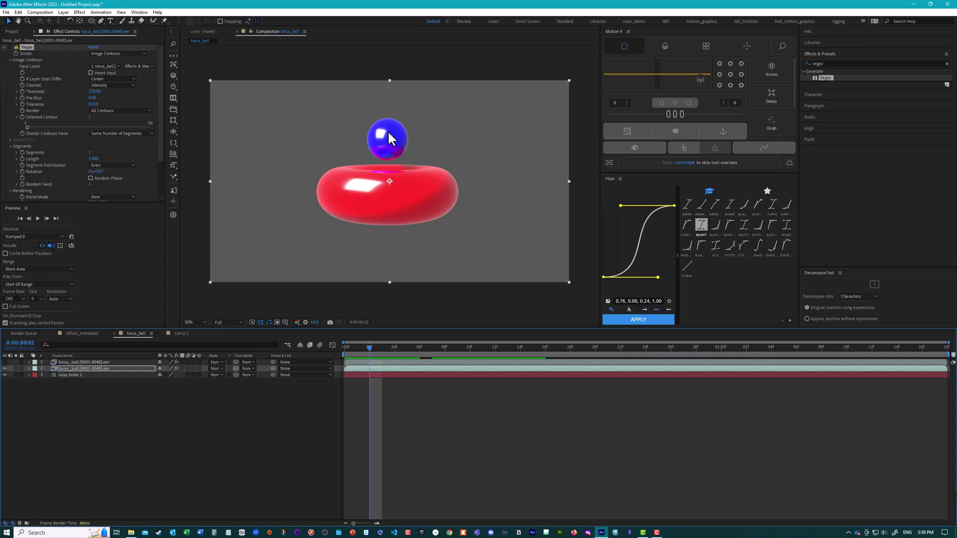
drag(368, 348, 502, 362)
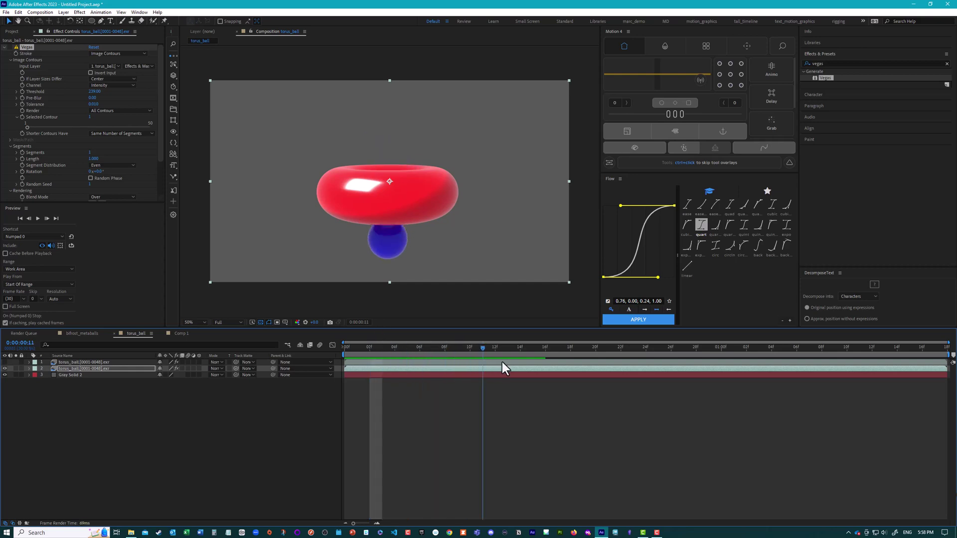
click(5, 374)
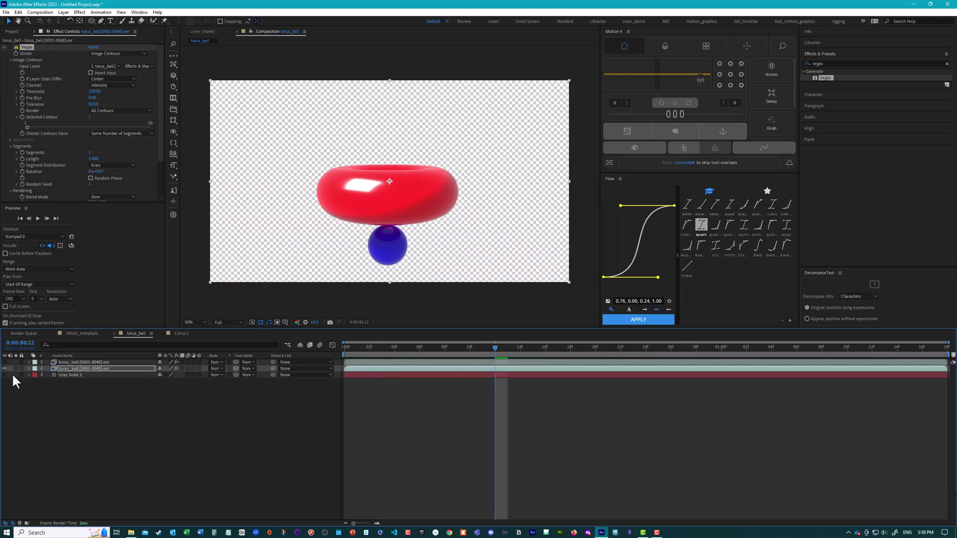
click(5, 375)
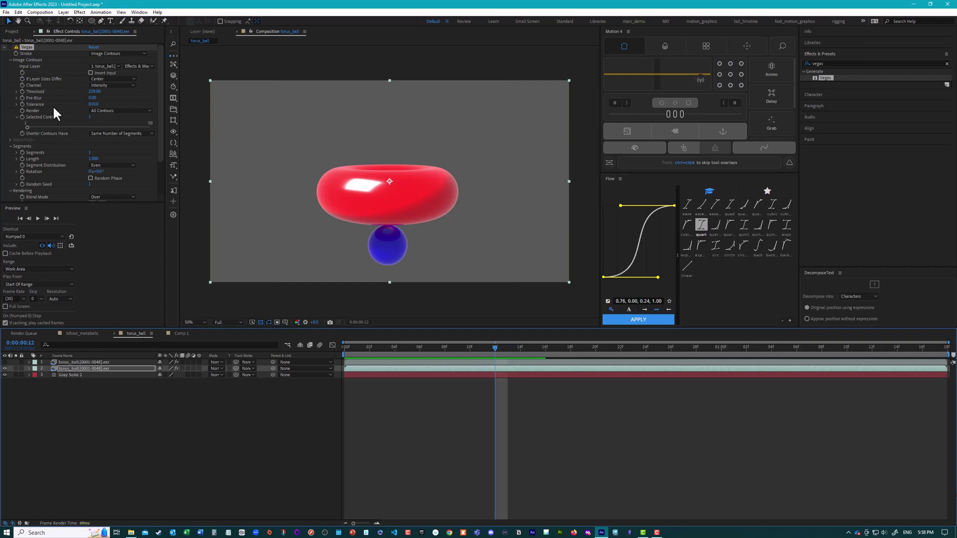
Step: Remove the Vegas effect from layer 2 and delete the Cryptomatte layer
click(24, 47)
key(Delete)
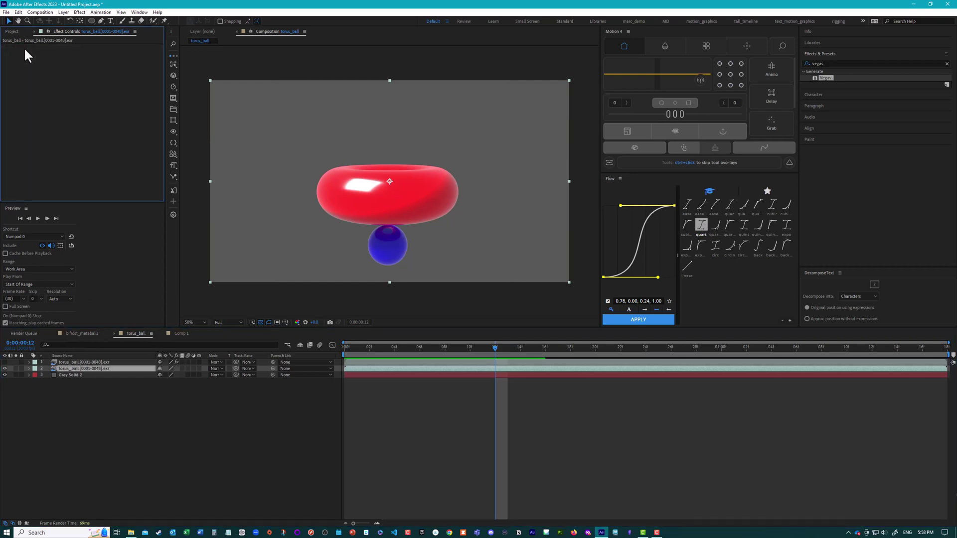
click(80, 363)
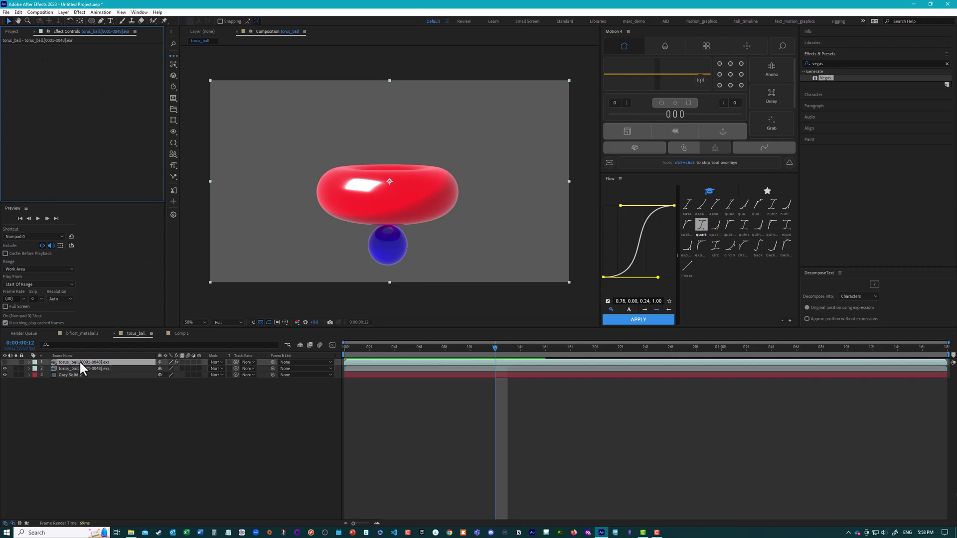
key(Delete)
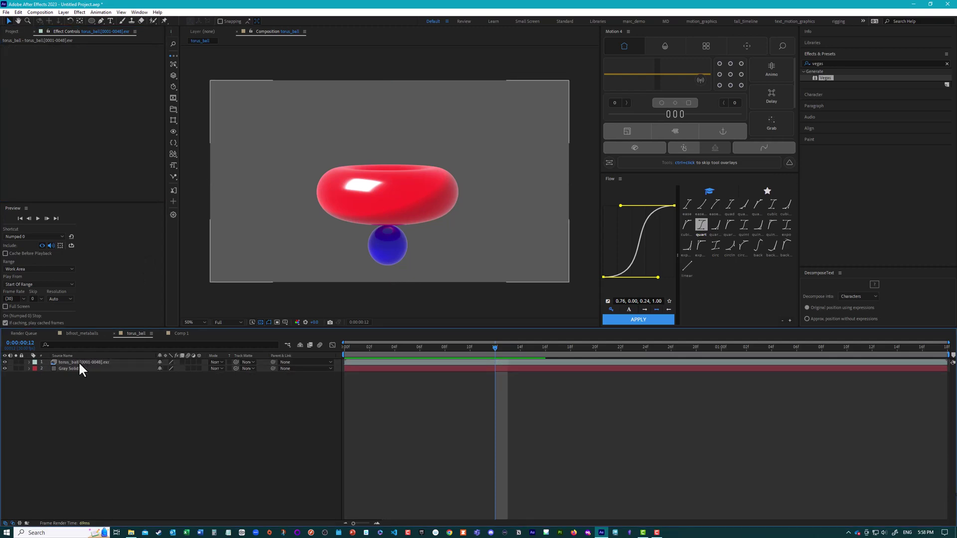
Step: Apply Vegas to torus_ball, using torus_ball as Input Layer with the Alpha channel
click(83, 362)
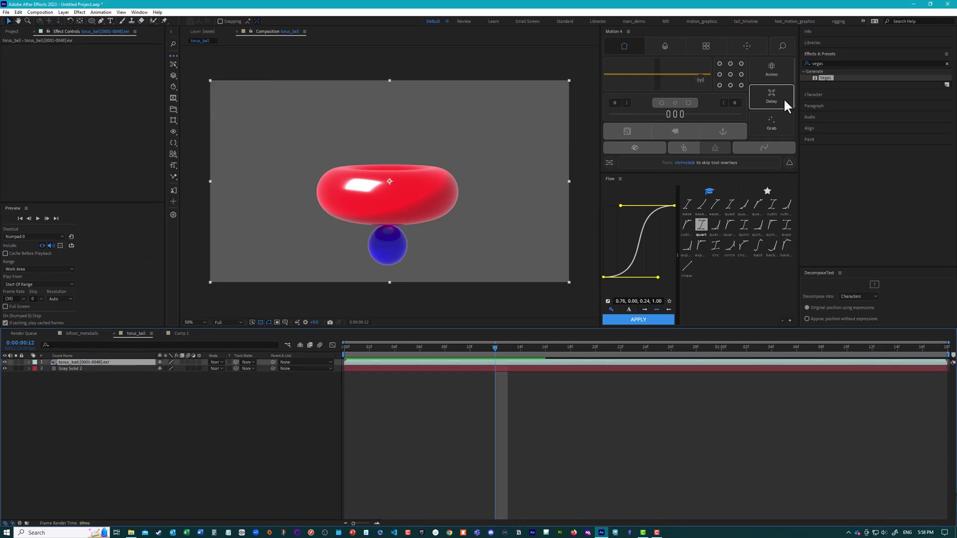
double_click(832, 78)
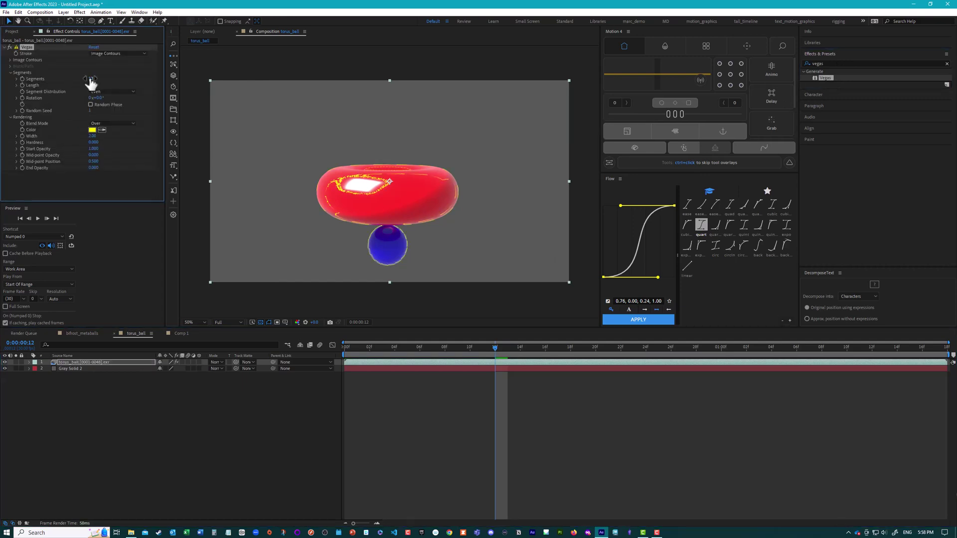
click(10, 59)
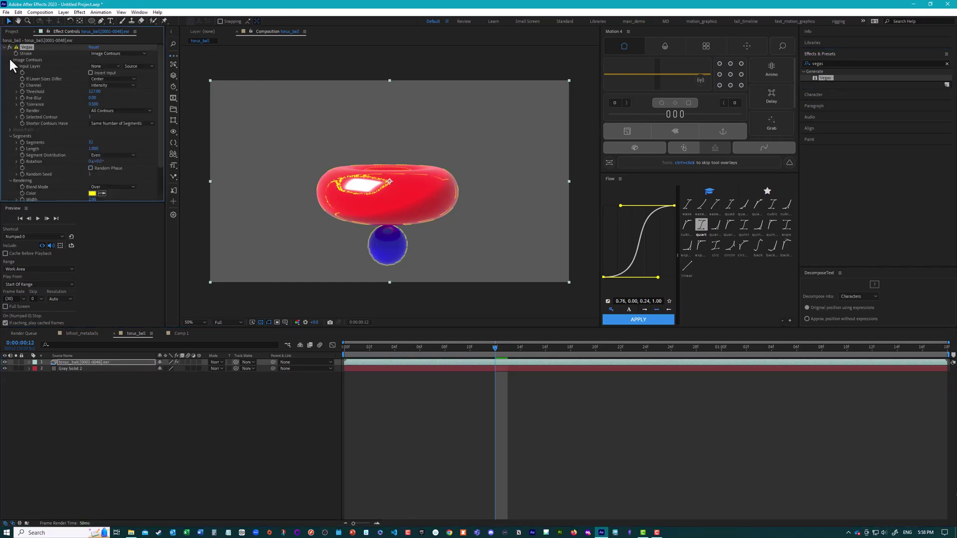
click(107, 65)
click(118, 81)
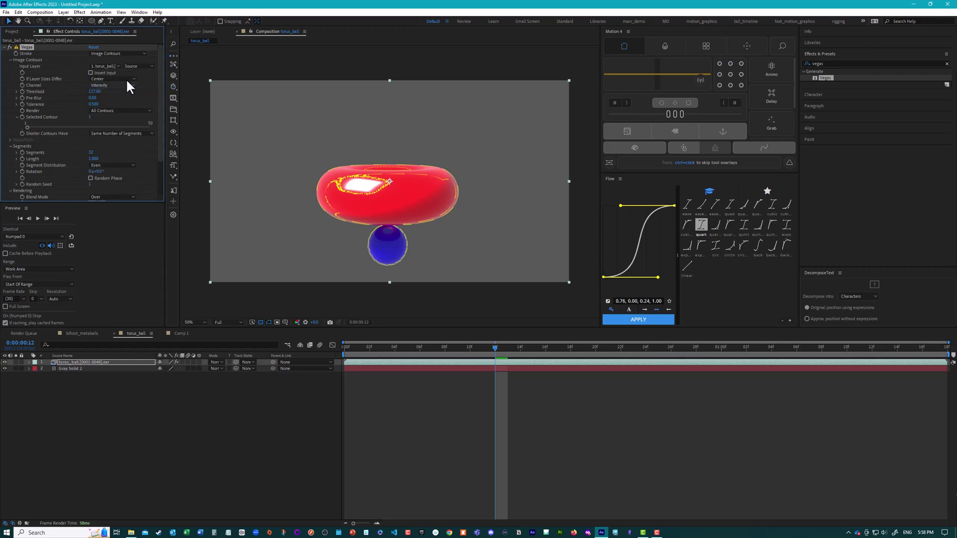
click(139, 66)
click(143, 73)
click(106, 85)
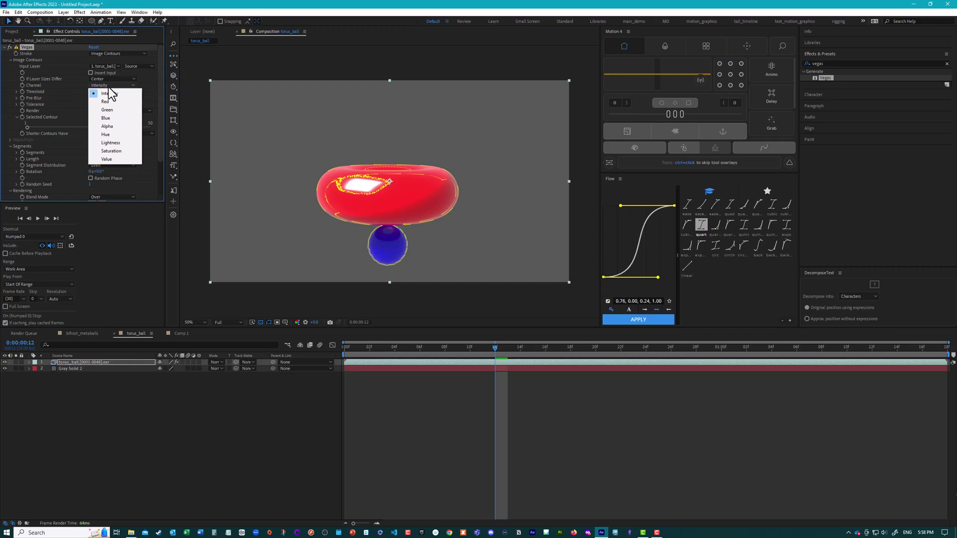
click(116, 126)
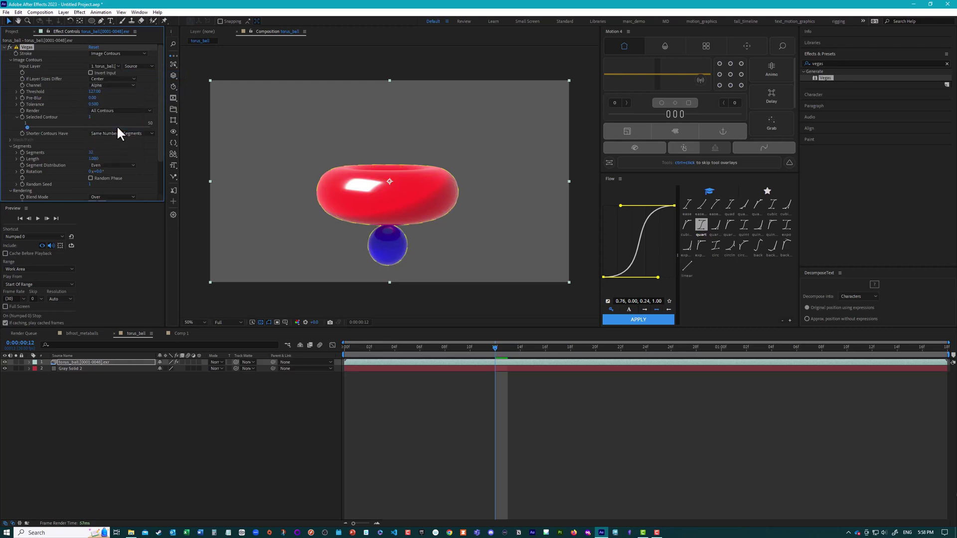
Step: Set the Vegas Segments value to 2
click(92, 152)
text(2)
key(Return)
Step: Set the Vegas Width to 9.10, Hardness to 0.800, and End Opacity to 1.000
scroll(99, 180, down, 3)
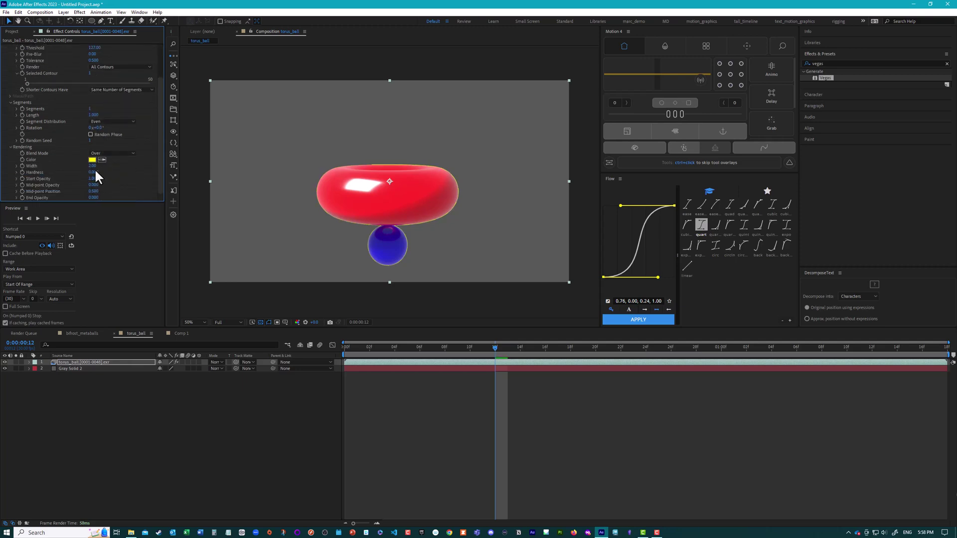
drag(92, 165, 120, 169)
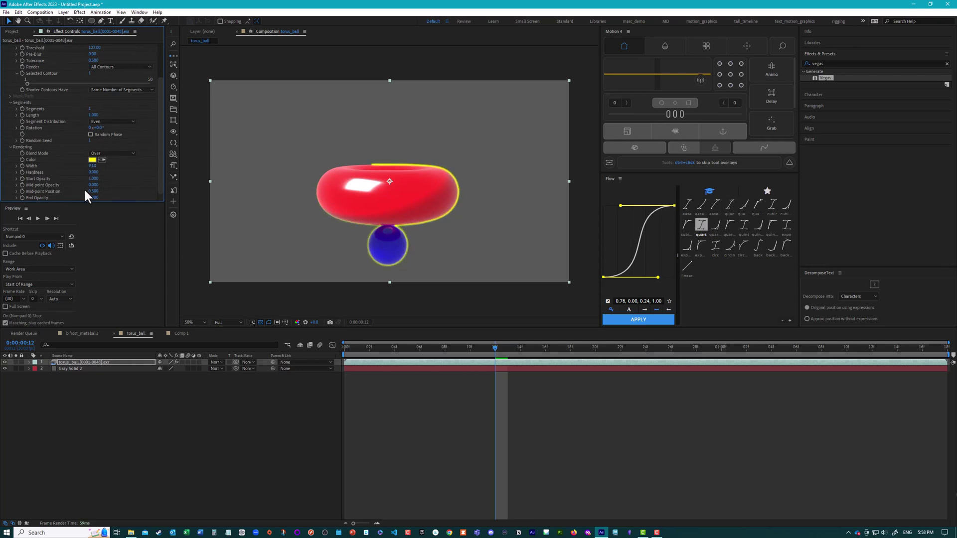
drag(93, 172, 182, 176)
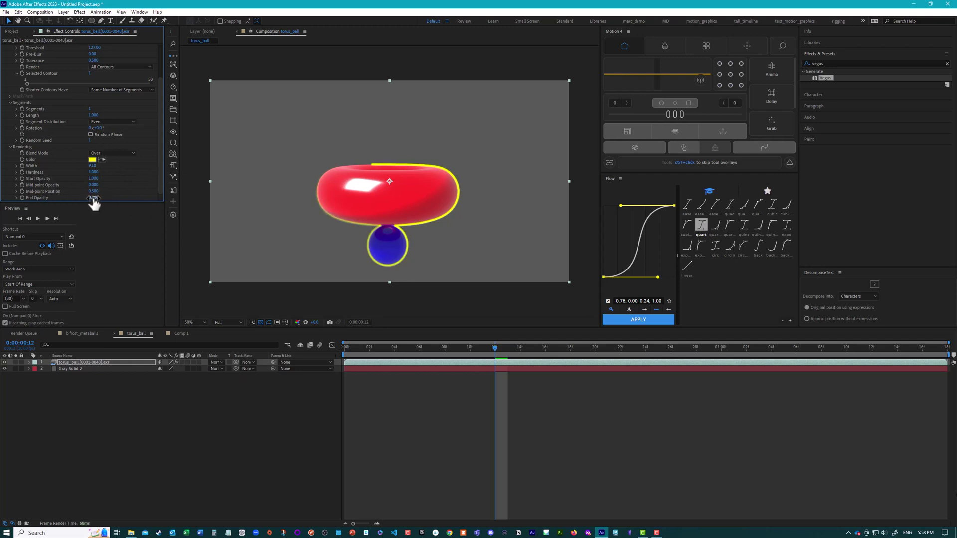
drag(99, 199, 339, 194)
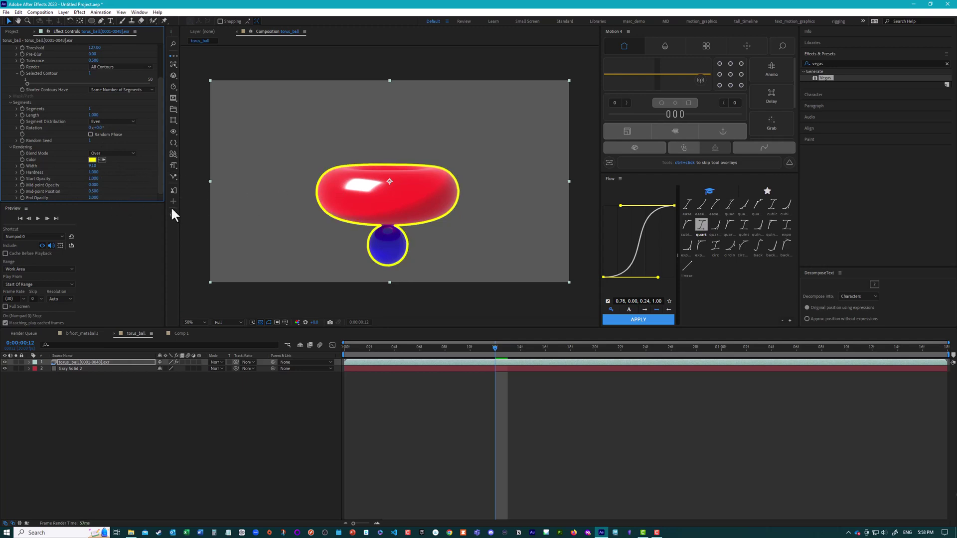
Step: Preview the animation, then reselect the torus_ball layer
key(space)
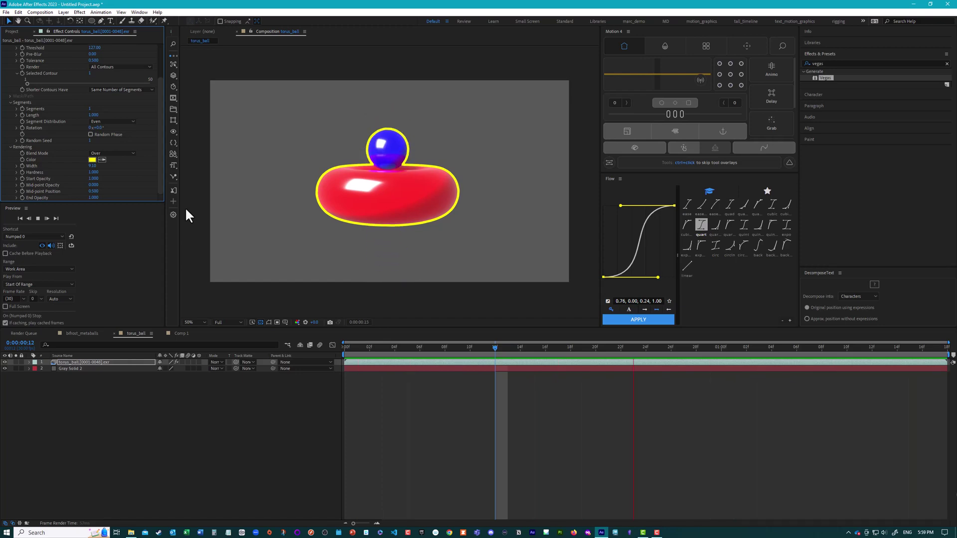
key(space)
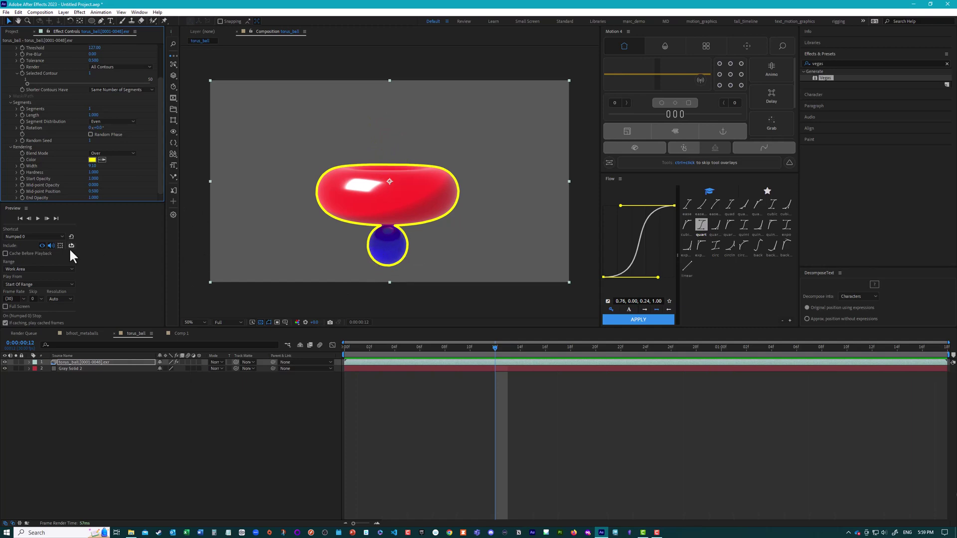
click(66, 362)
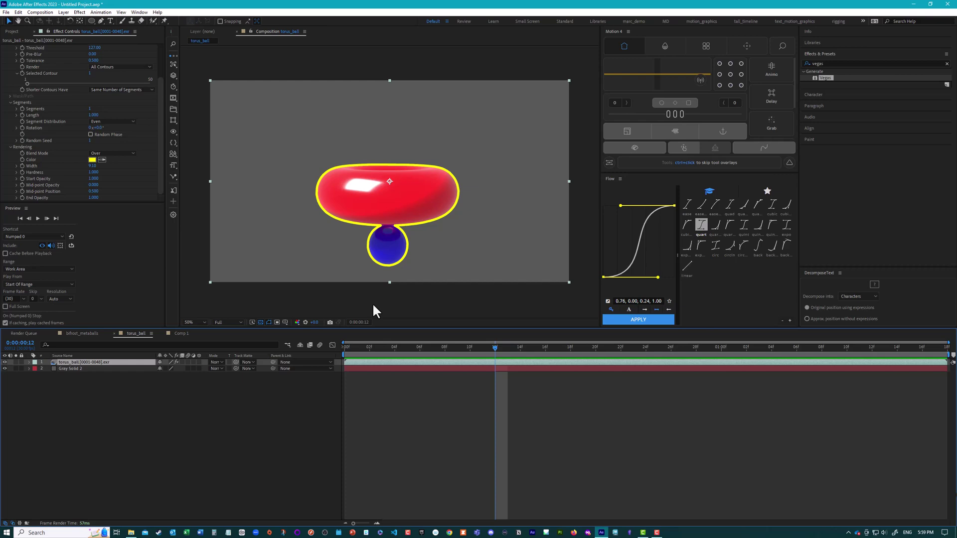
click(87, 387)
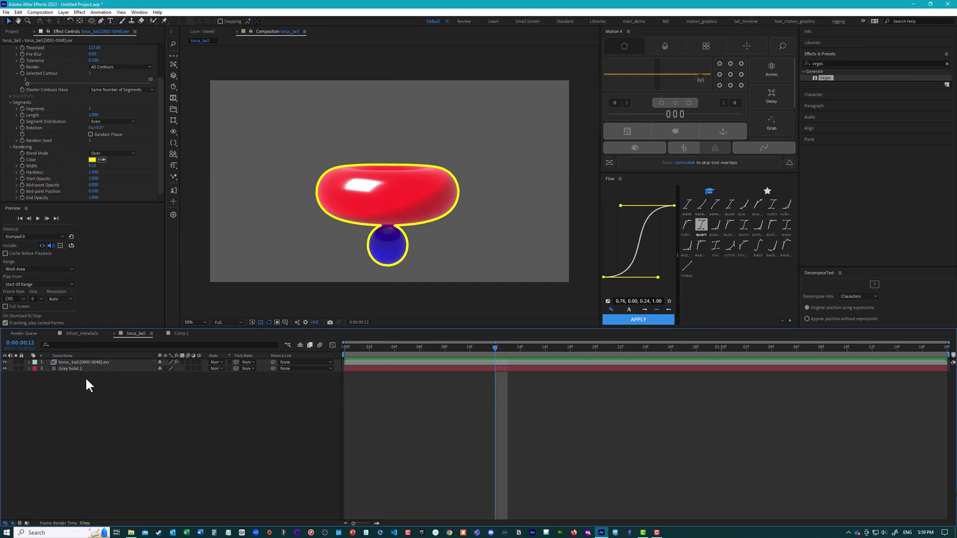
click(85, 363)
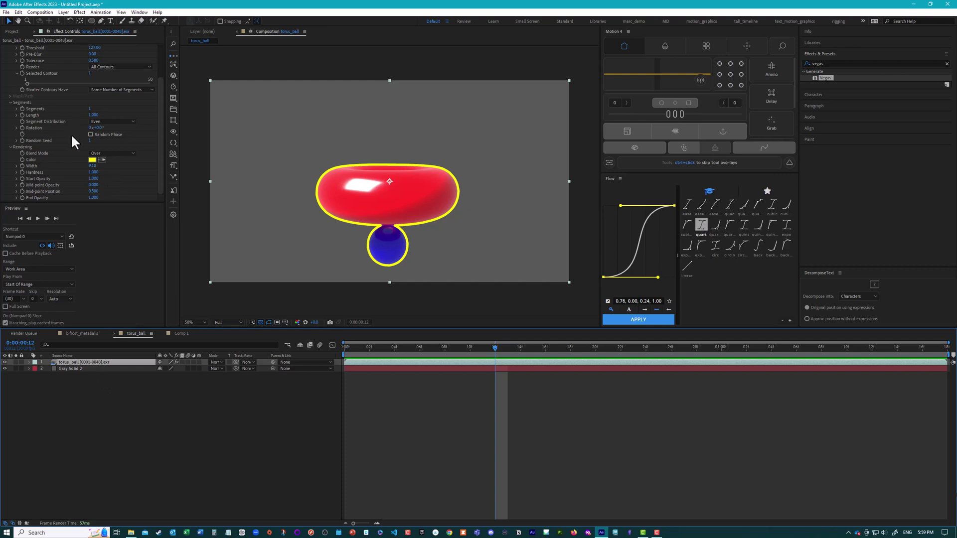
Step: Delete the Vegas effect from torus_ball and duplicate the torus_ball layer
scroll(71, 134, up, 3)
click(31, 45)
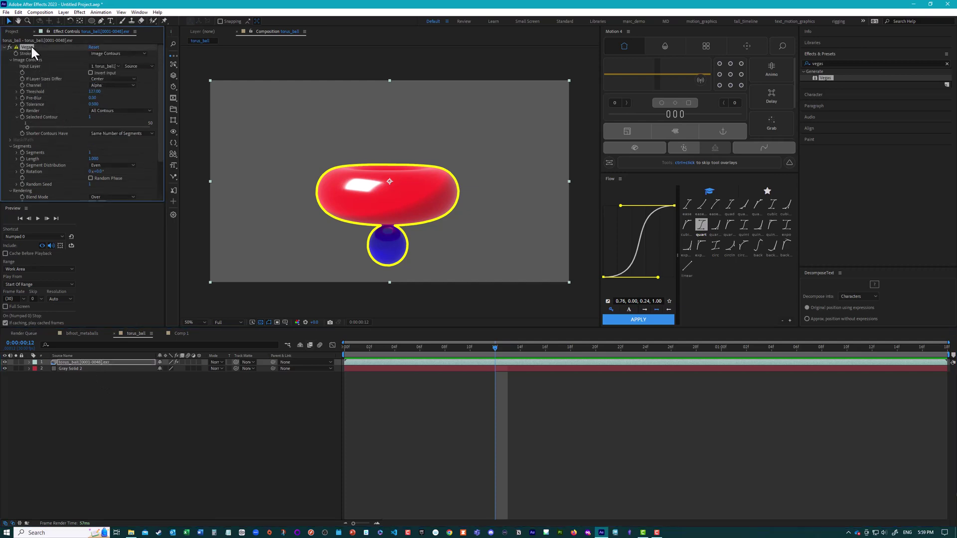
key(Delete)
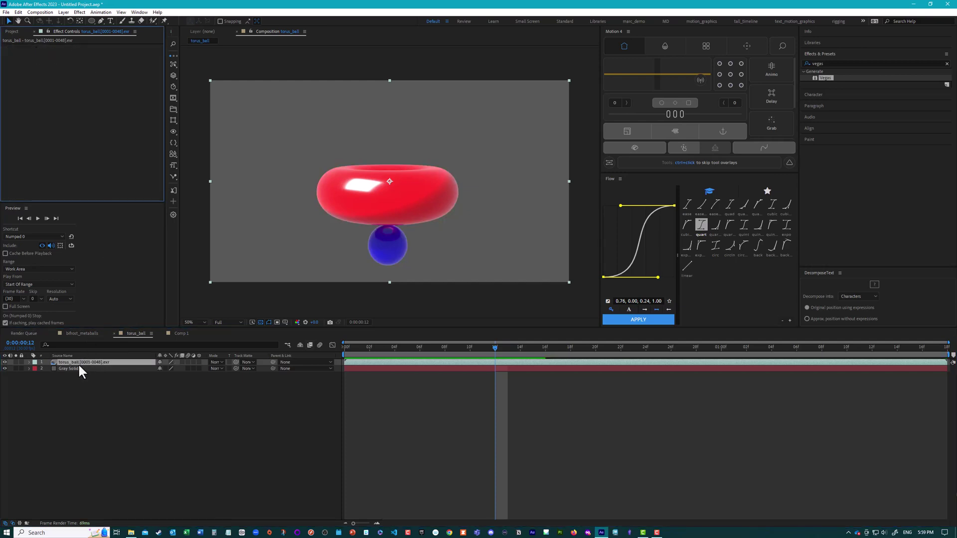
click(82, 363)
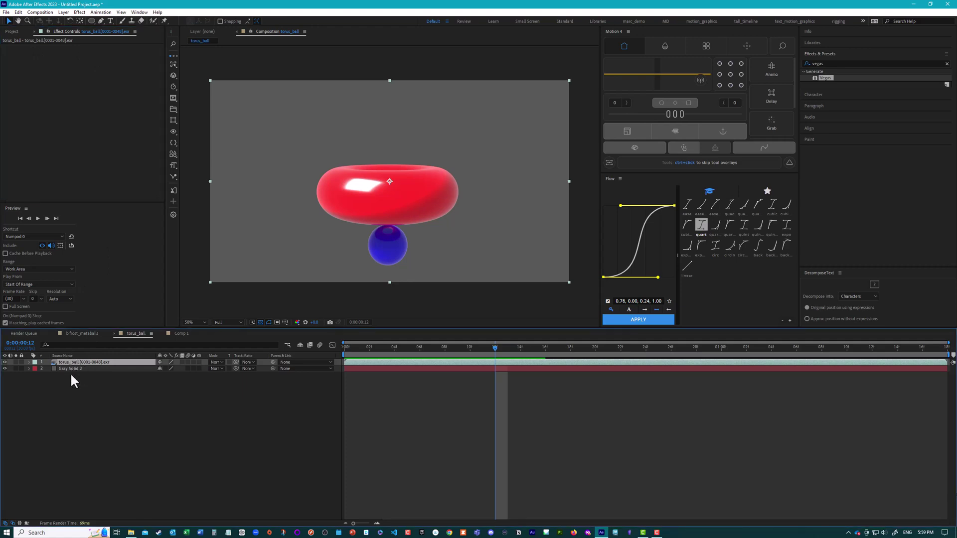
key(ctrl+d)
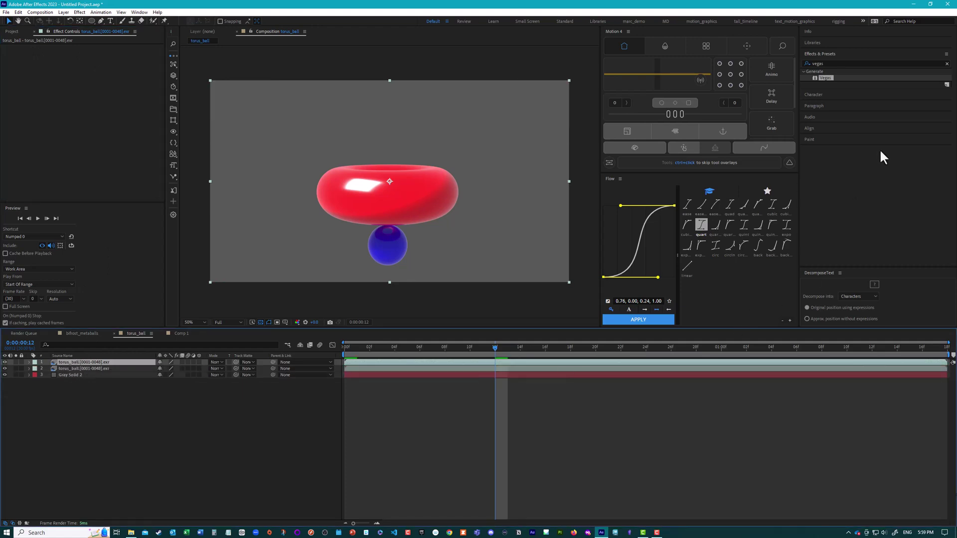
Step: Search Effects & Presets for 'crypto' and pick Cryptomatte
click(825, 63)
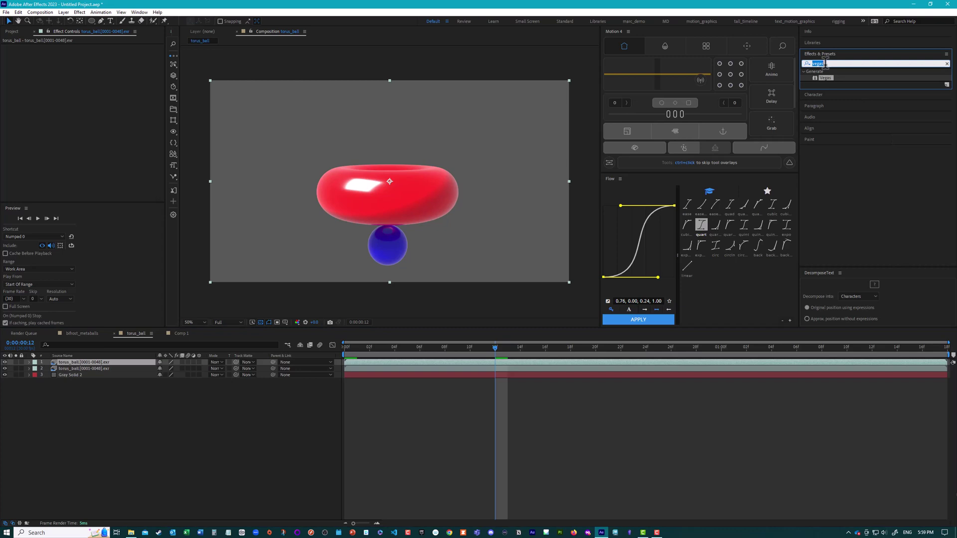
text(crypt)
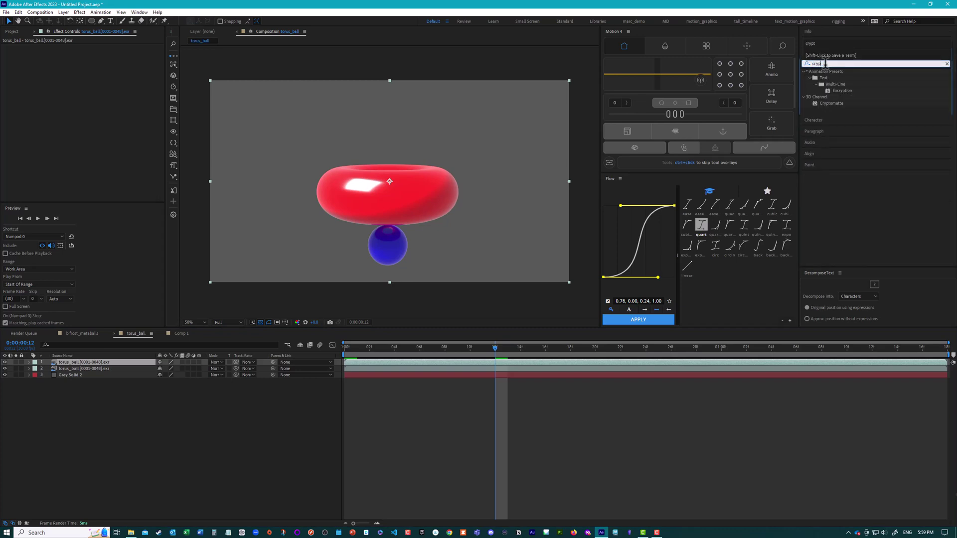
text(o)
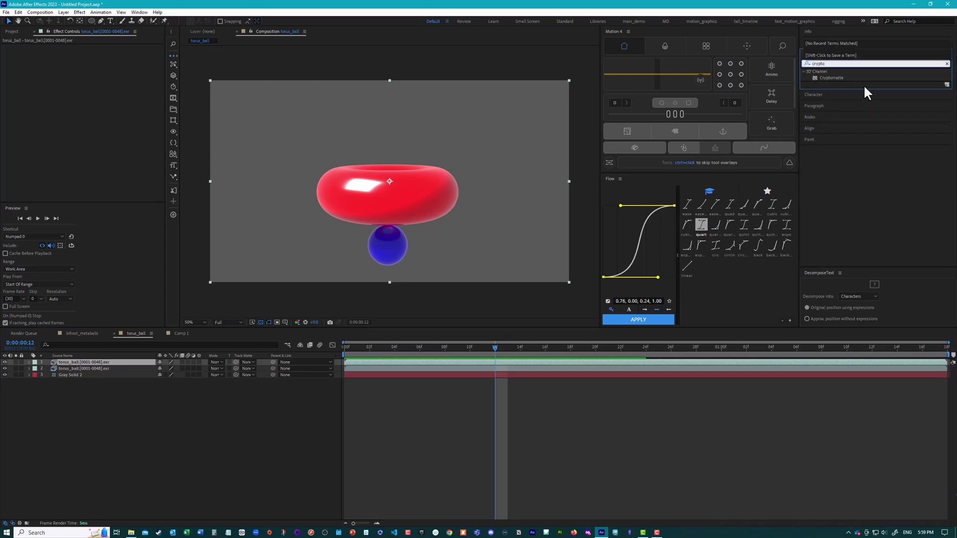
click(833, 76)
Step: Apply Cryptomatte to the top layer and set its matte Layer to crypto_object
double_click(833, 76)
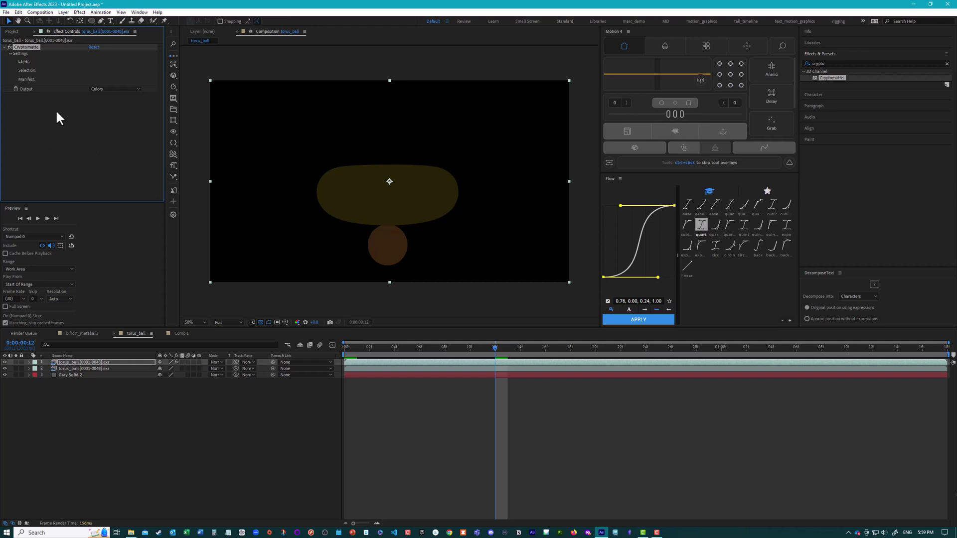
click(40, 77)
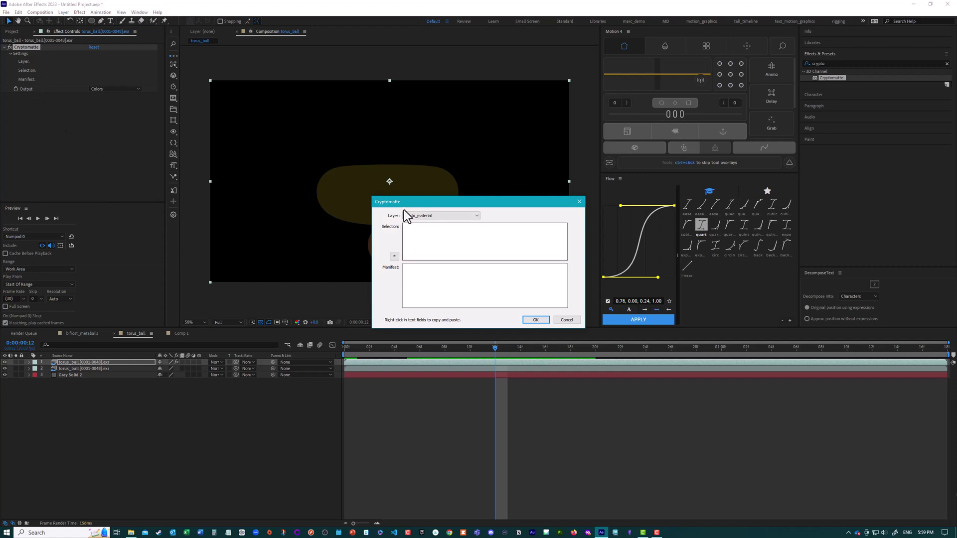
drag(413, 203, 531, 167)
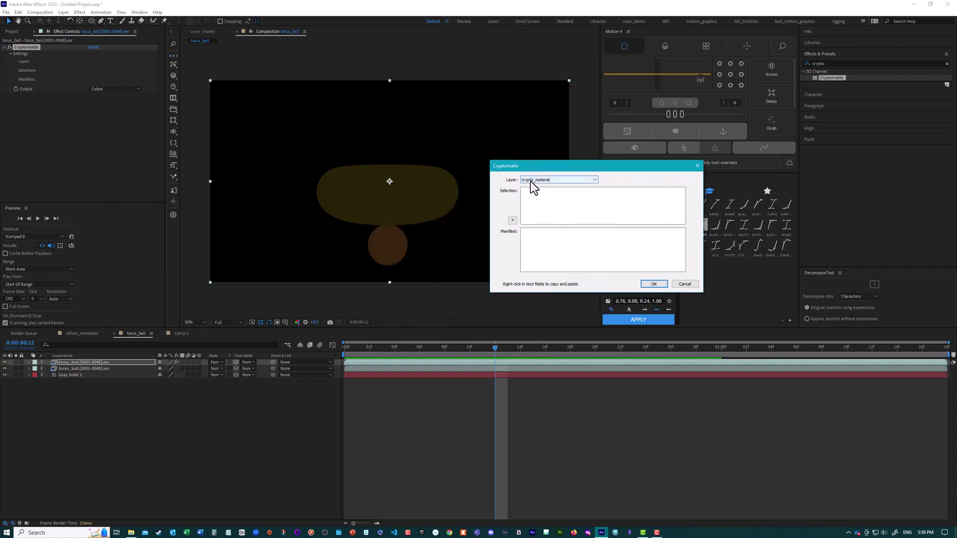
click(531, 180)
click(539, 192)
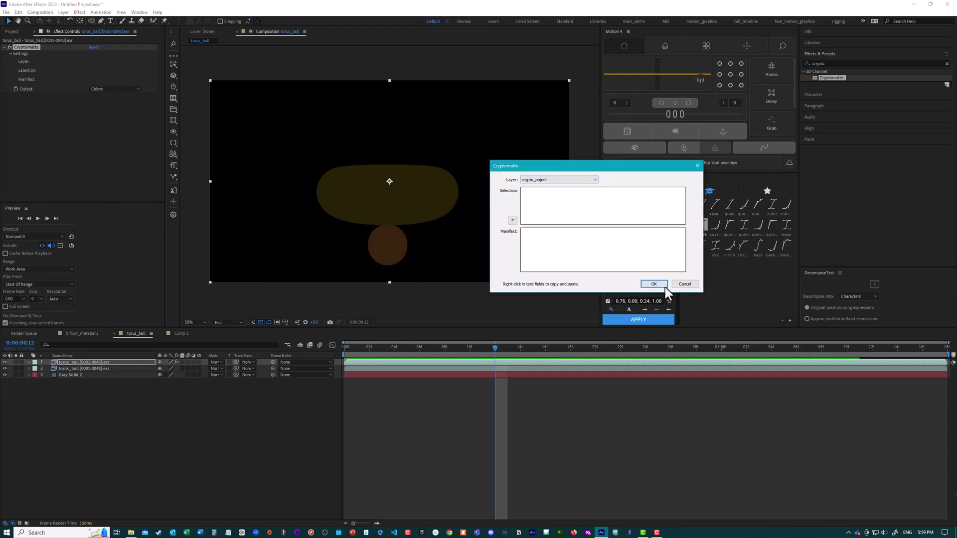
click(655, 283)
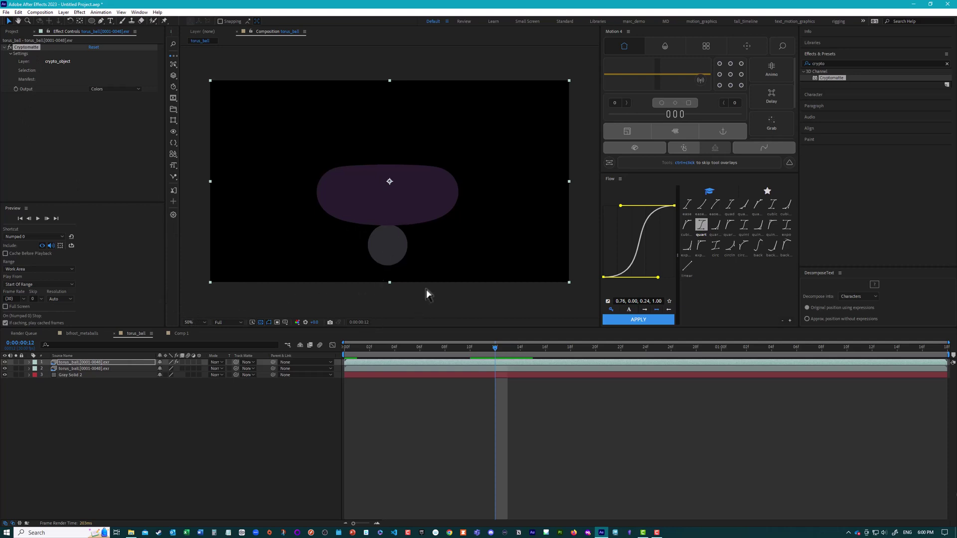
Step: Pick the lower blue ball, set Cryptomatte Output to Matte Only, and check frame 09
click(390, 245)
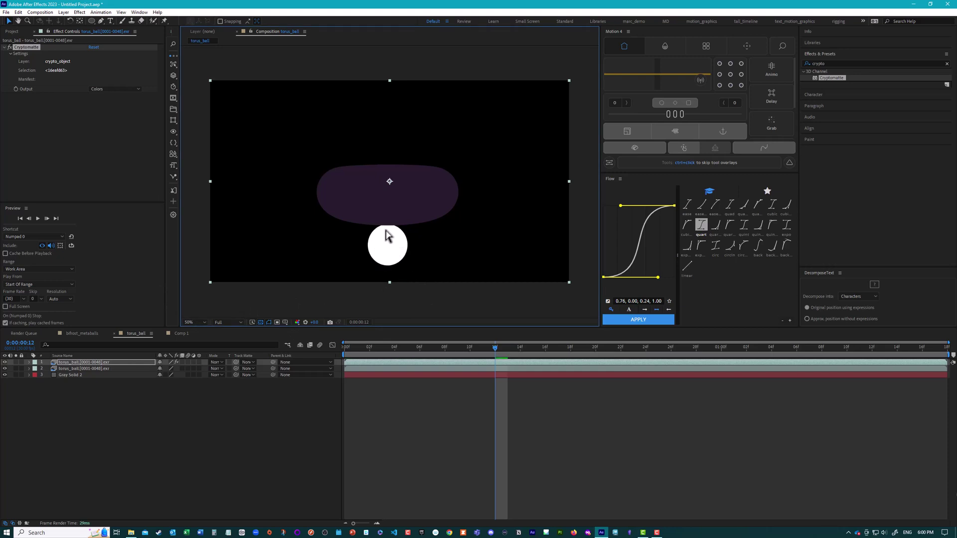
key(ctrl+shift+e)
click(100, 91)
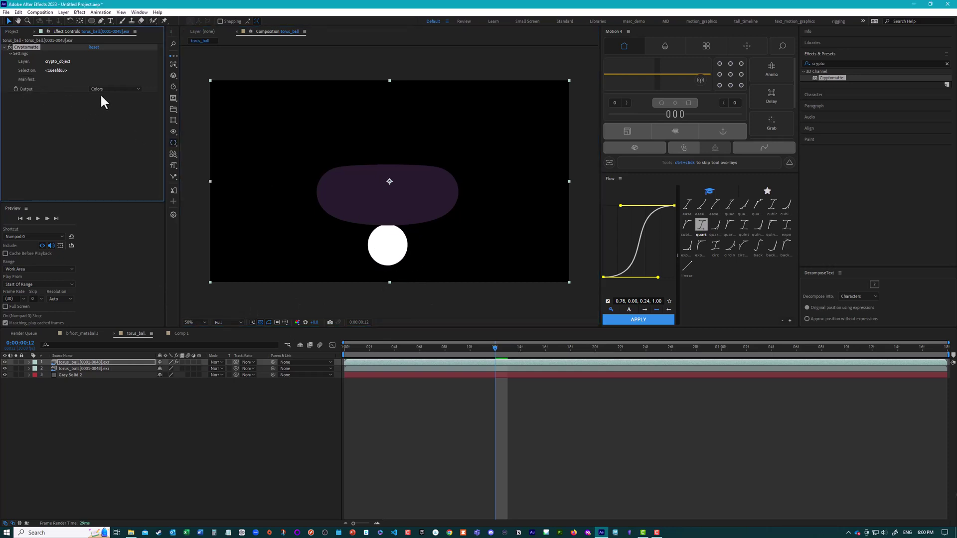
click(101, 89)
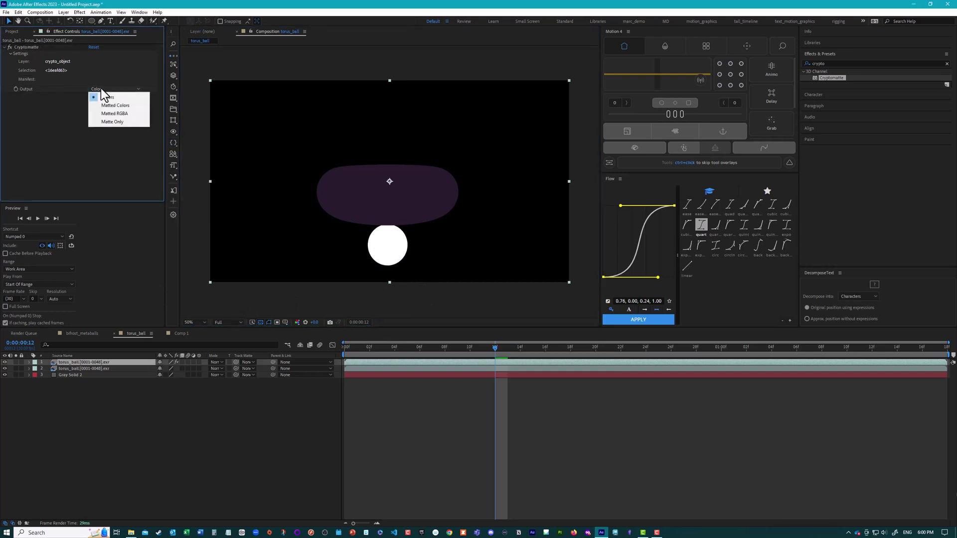
click(106, 121)
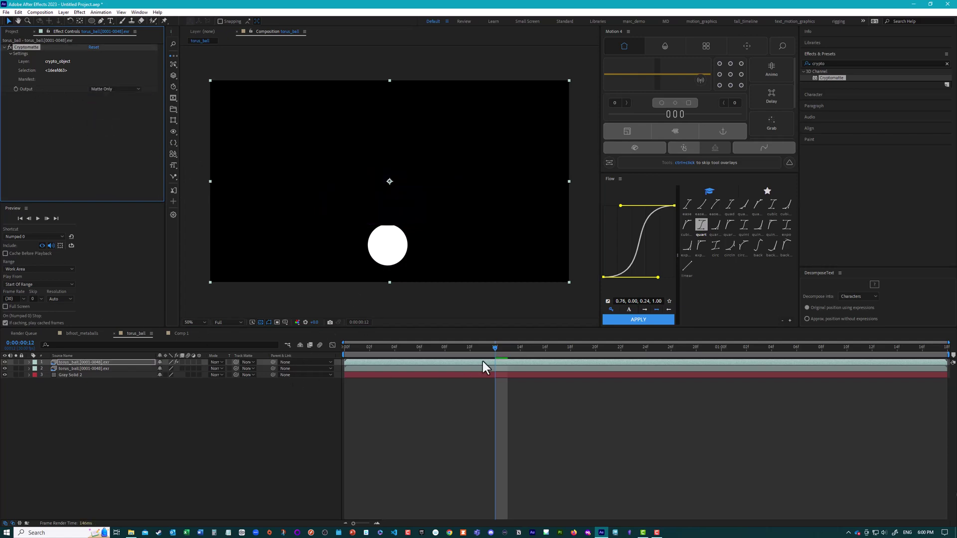
drag(493, 347, 455, 349)
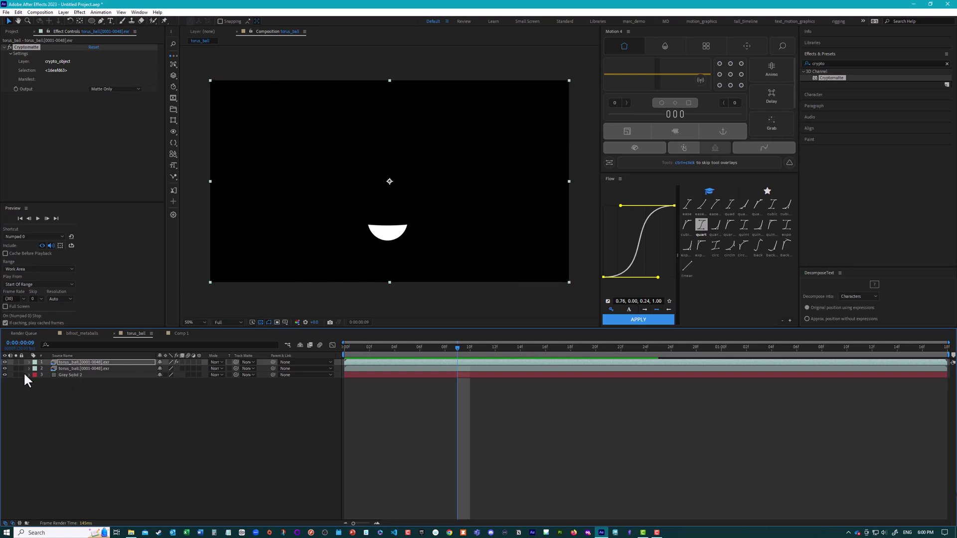
Step: Hide the Cryptomatte layer, rename it ball_matte, and select the torus_ball render layer
click(4, 362)
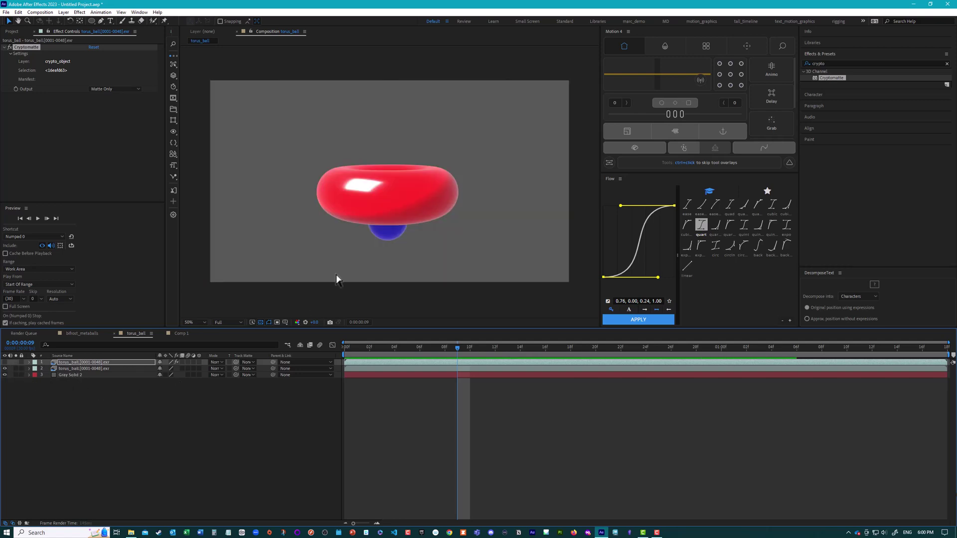
click(69, 368)
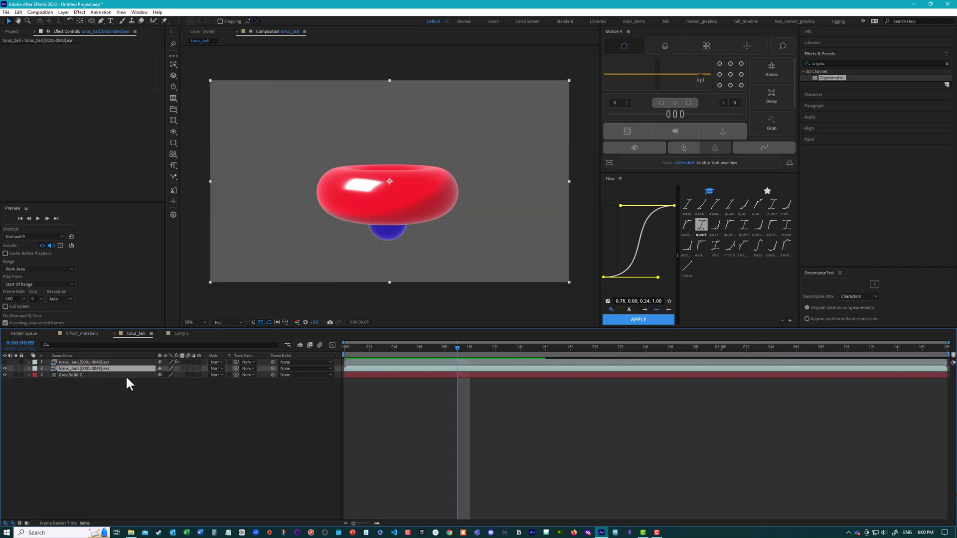
click(79, 362)
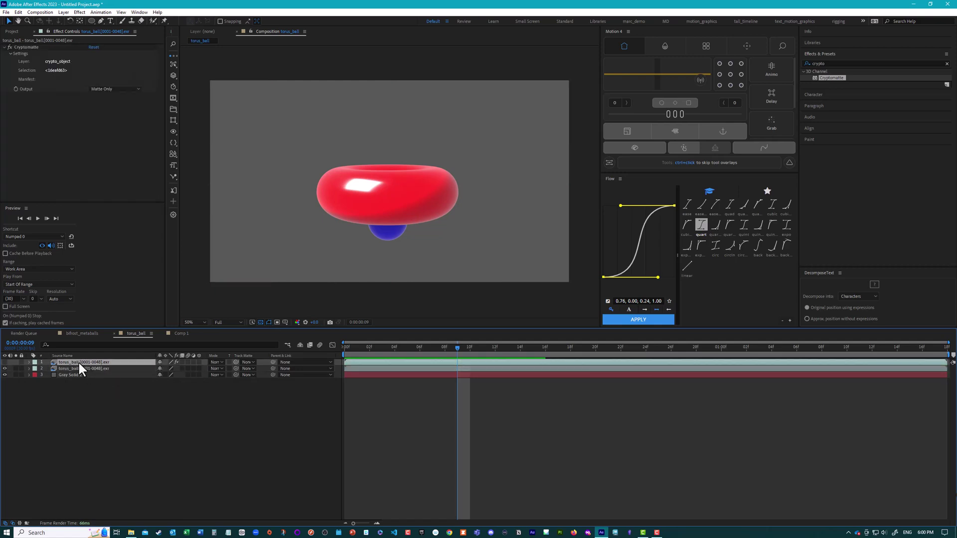
key(Return)
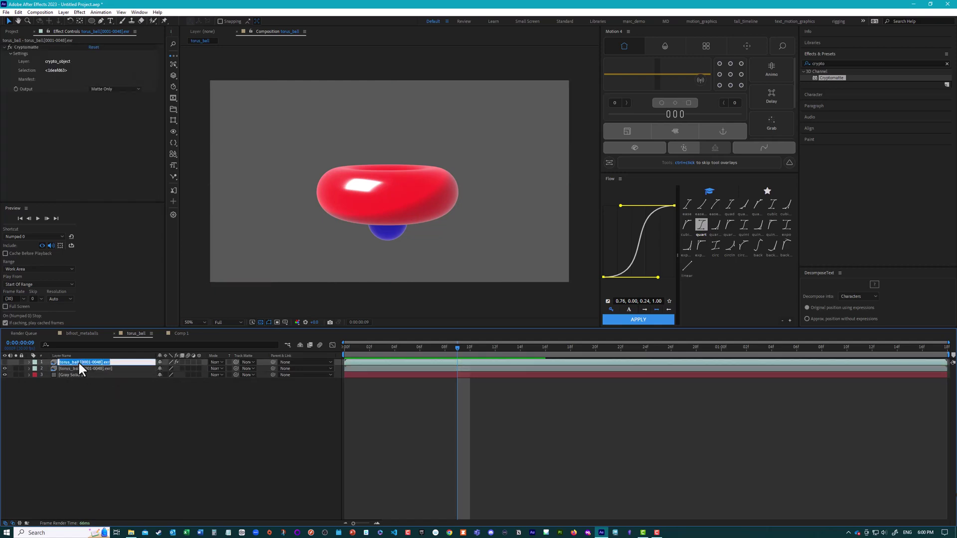
text(ball_matte)
key(Return)
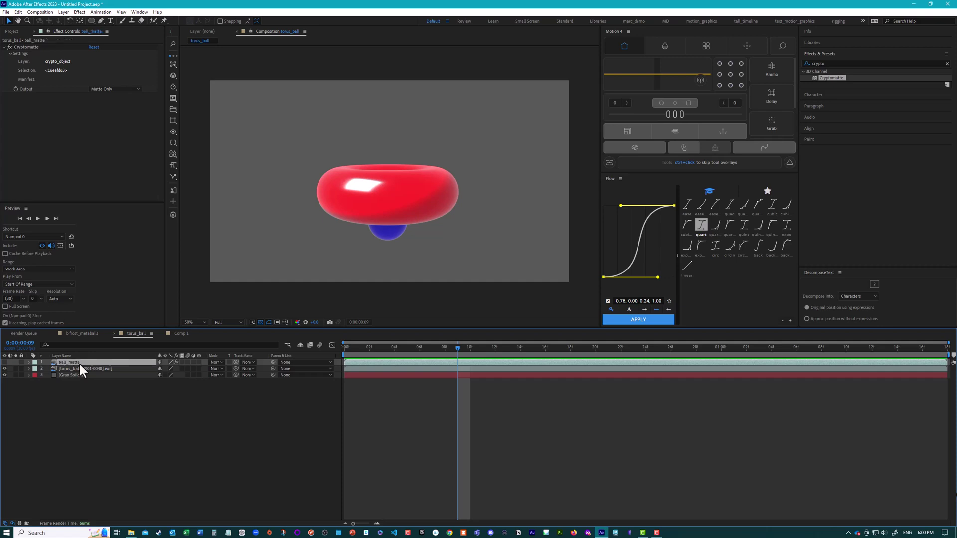
click(86, 369)
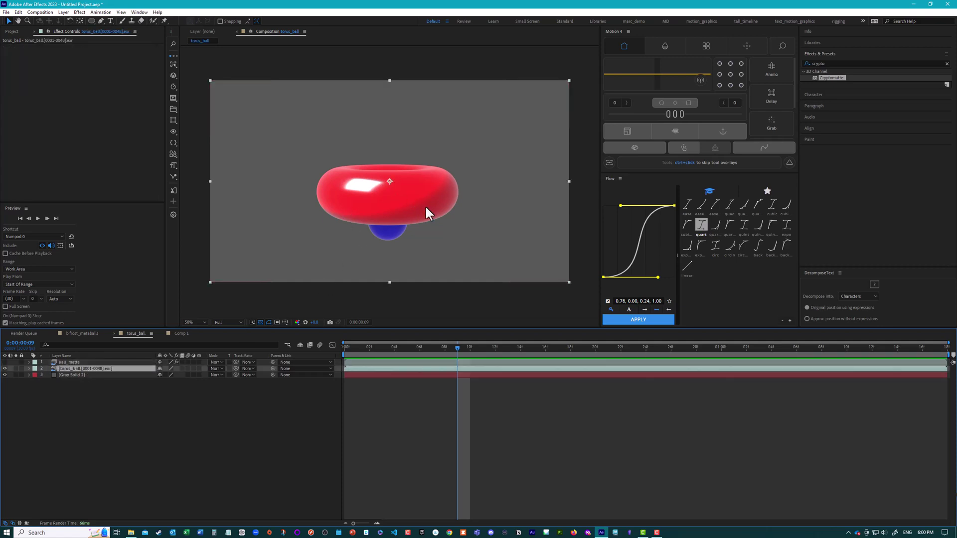
Step: Apply a new Vegas to torus_ball with ball_matte (Effects & Masks) as contour input layer
click(829, 64)
text(vegas)
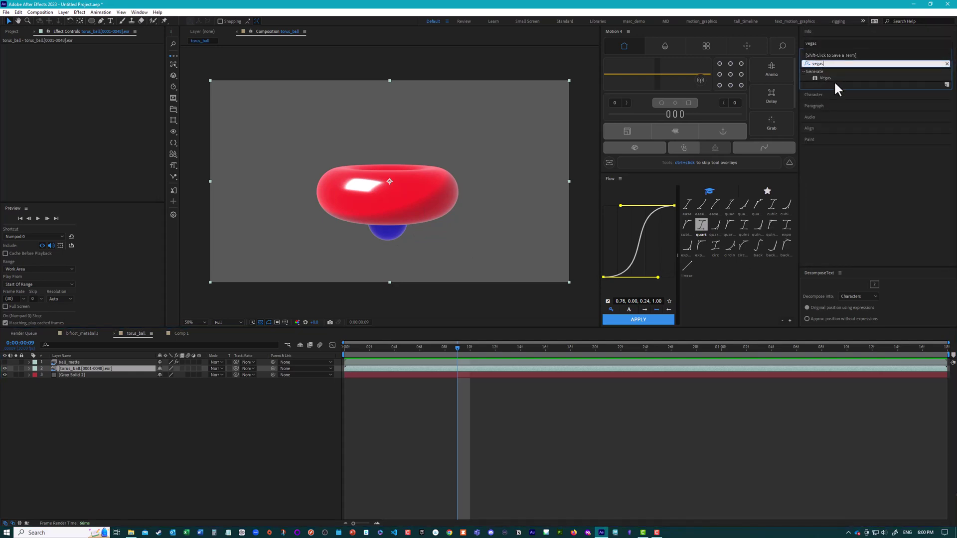
double_click(824, 77)
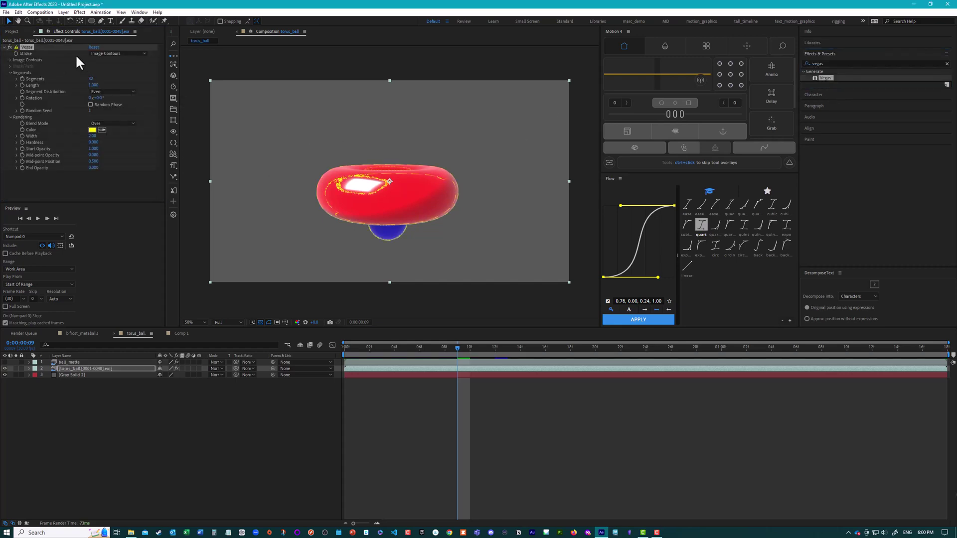
click(10, 60)
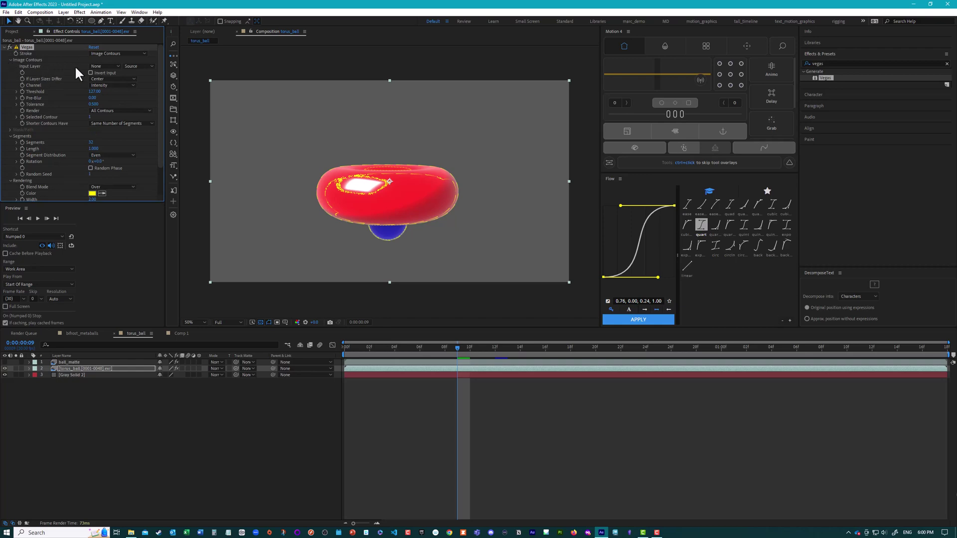
click(98, 66)
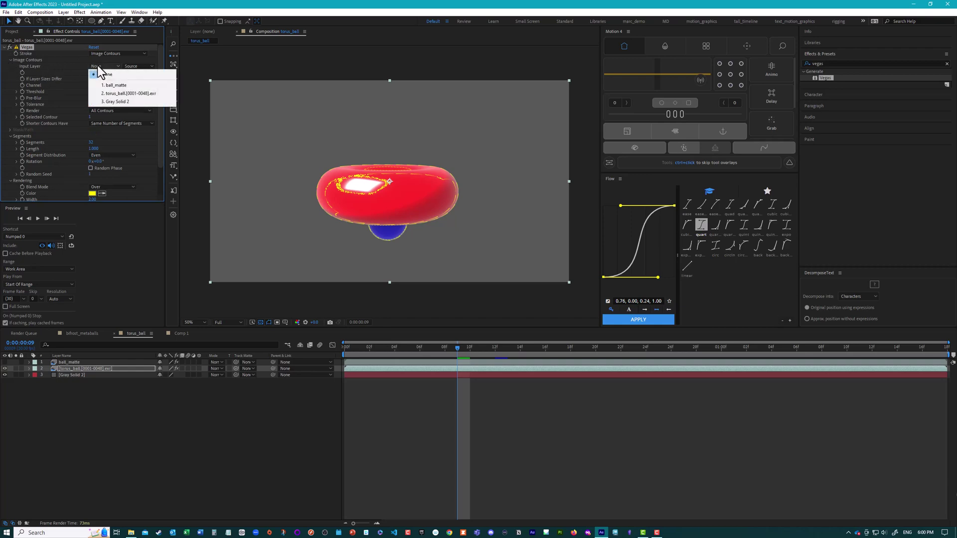
click(67, 56)
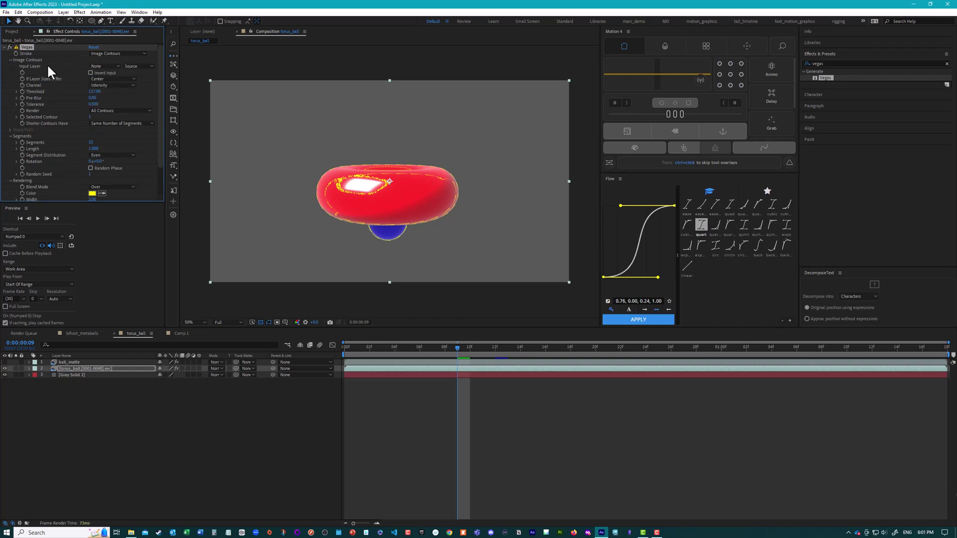
click(97, 65)
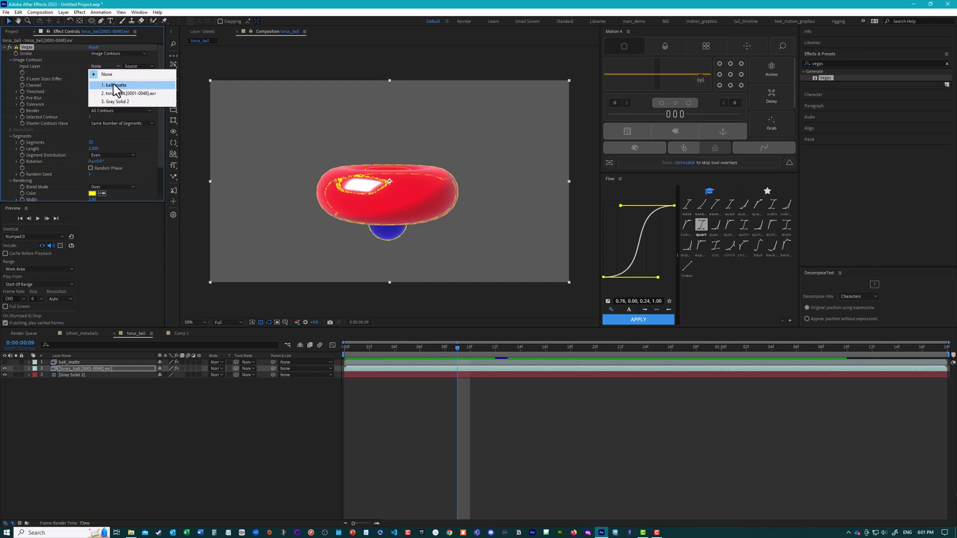
click(109, 84)
click(139, 66)
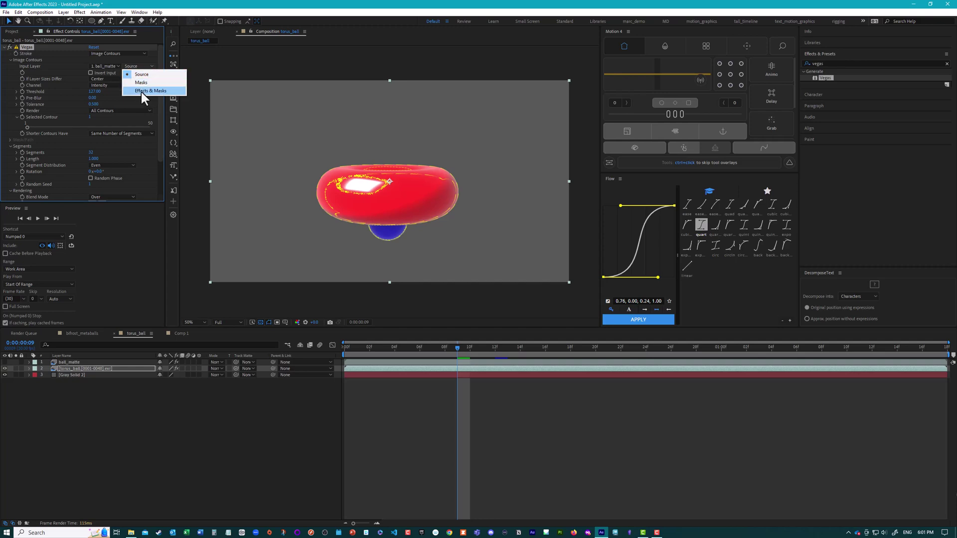
click(142, 91)
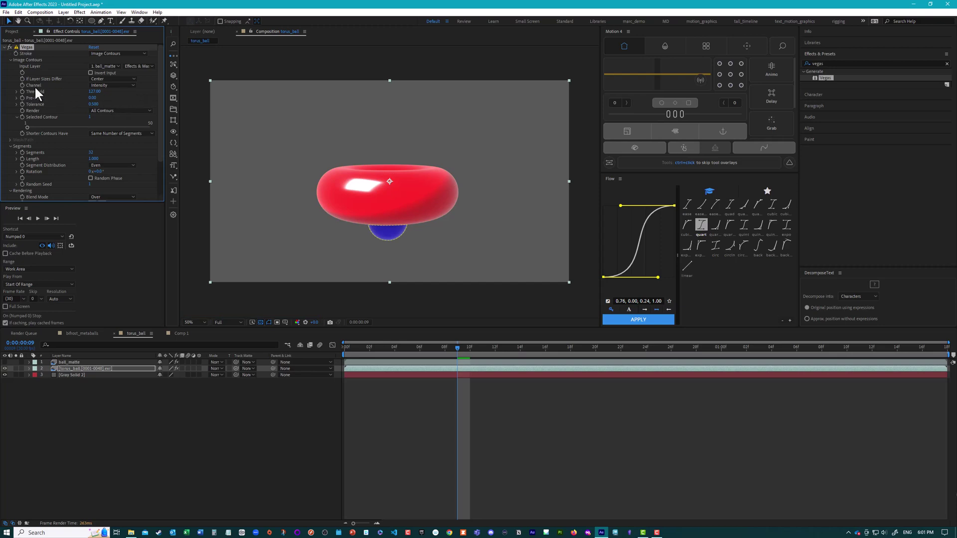
Step: Switch the contour Channel from Alpha to Lightness and briefly show ball_matte to check it
click(98, 85)
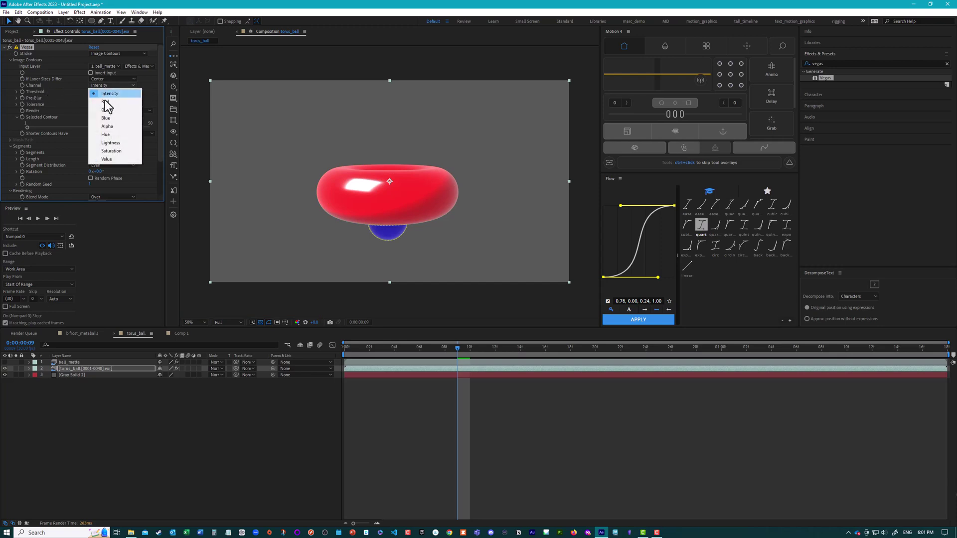
click(108, 131)
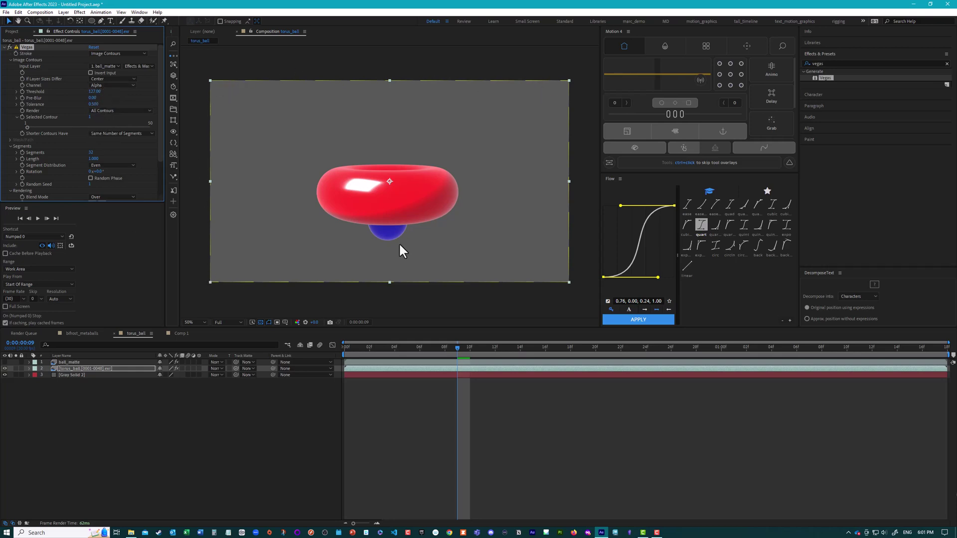
click(107, 89)
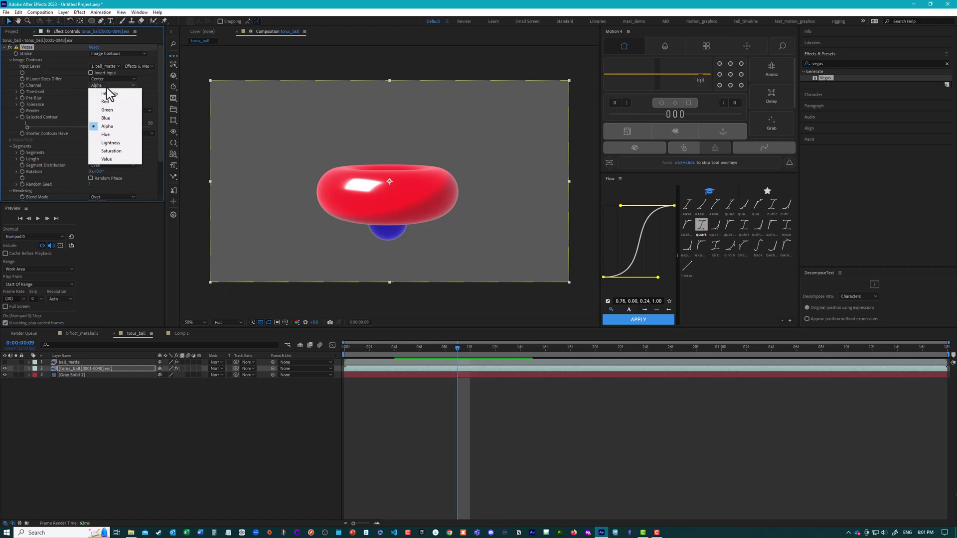
click(113, 143)
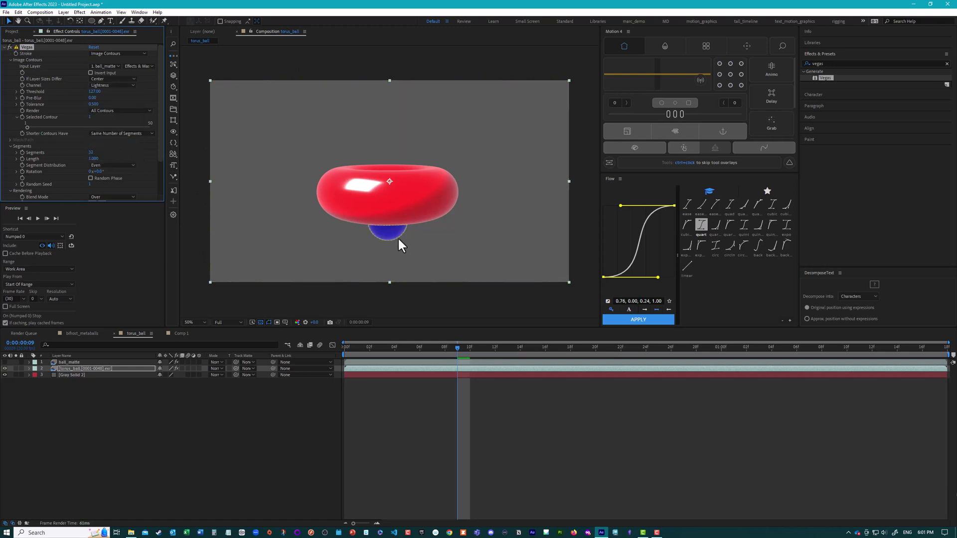
click(4, 361)
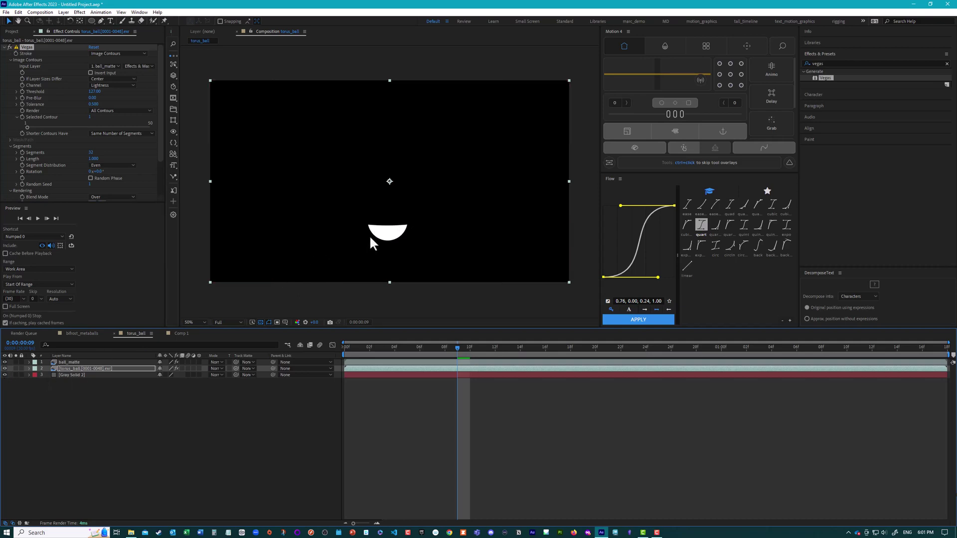
click(5, 362)
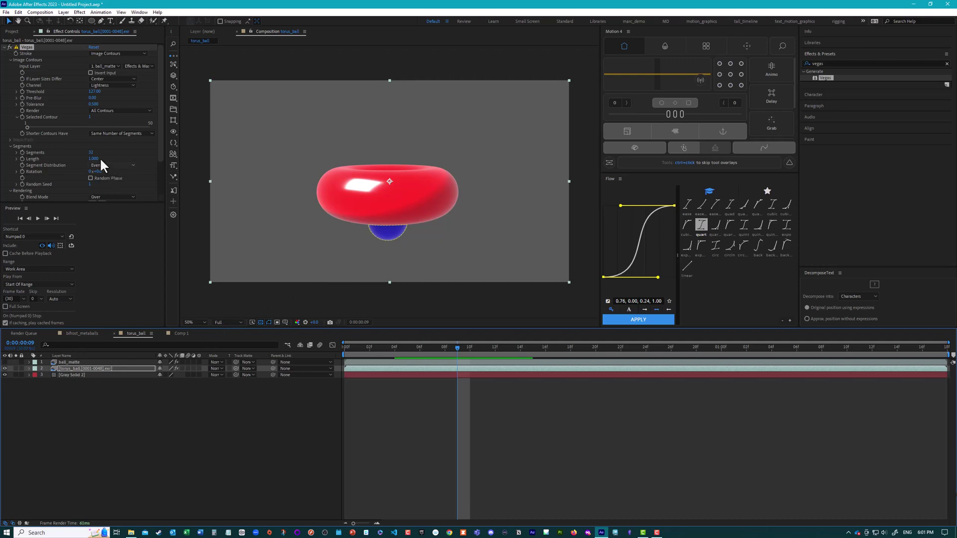
Step: Make the Vegas stroke colour white (FFFFFF) and confirm a single segment
drag(160, 150, 157, 189)
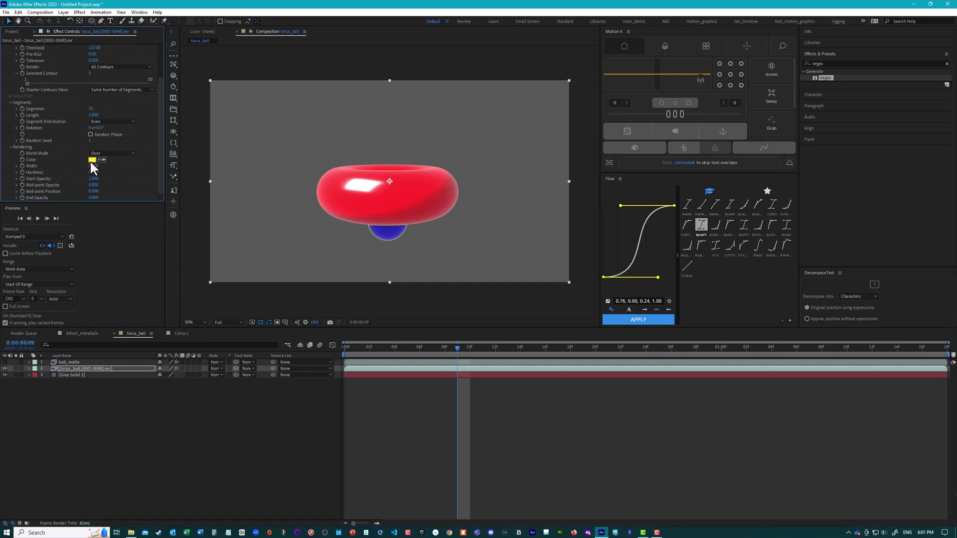
click(92, 160)
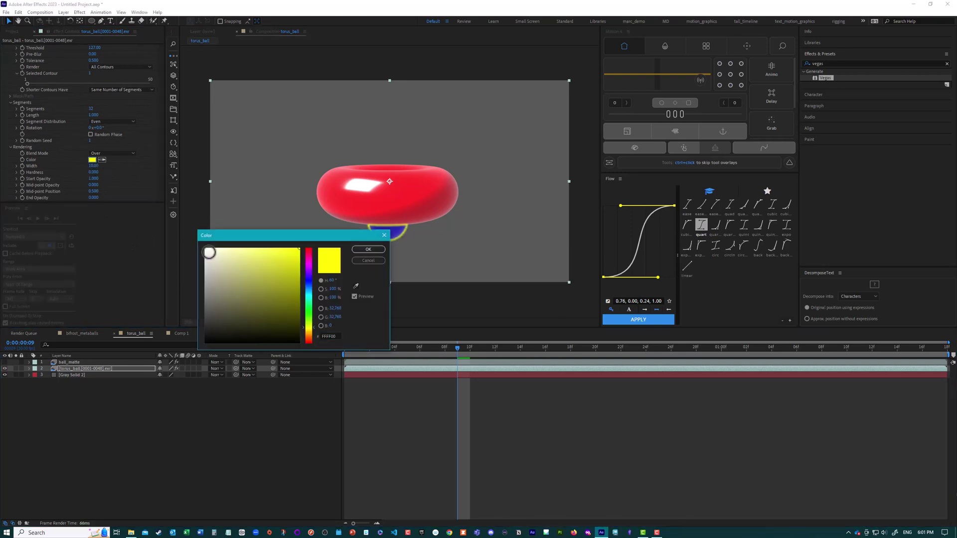
drag(220, 255, 205, 248)
click(369, 249)
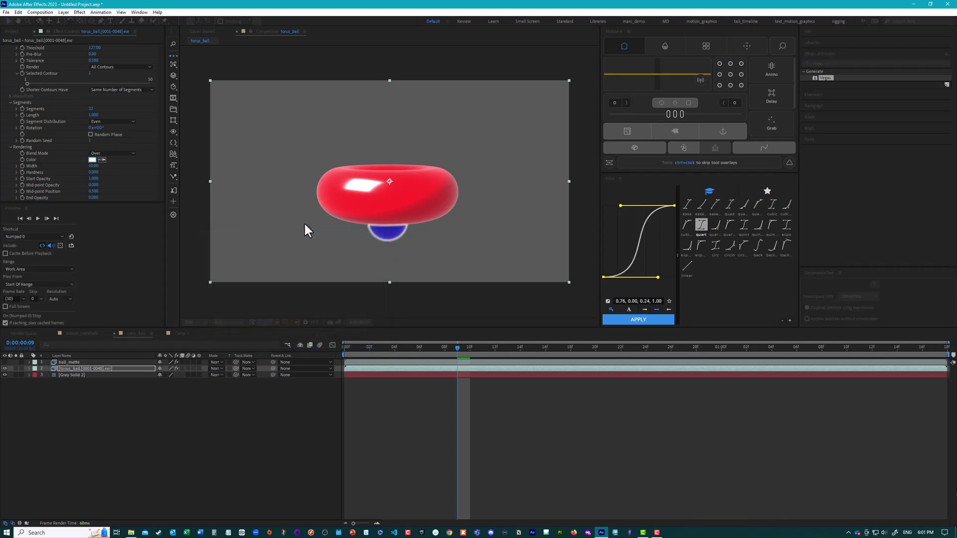
click(89, 108)
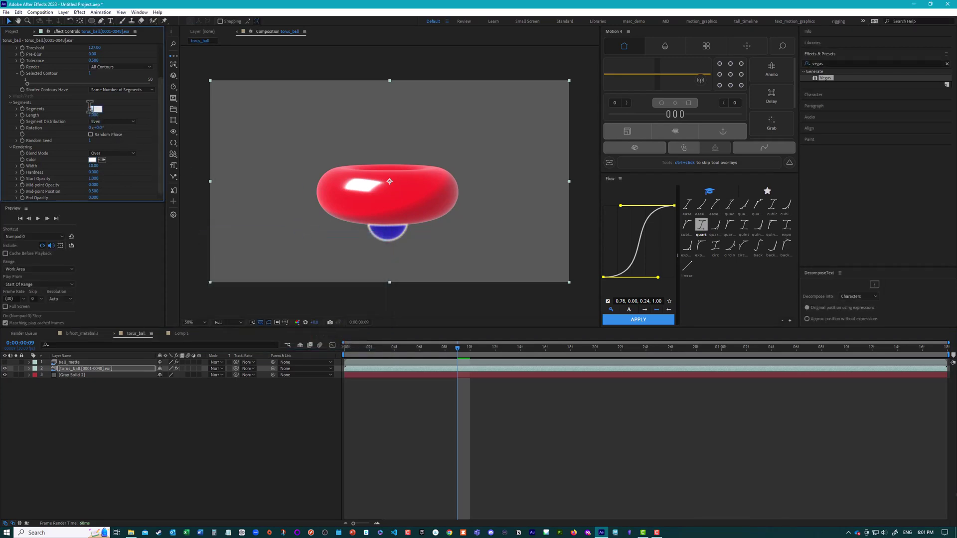
key(Return)
Step: Raise End Opacity to 1.000, set Width to 5.00, and start a preview
scroll(108, 183, up, 3)
scroll(108, 181, down, 3)
drag(93, 198, 120, 197)
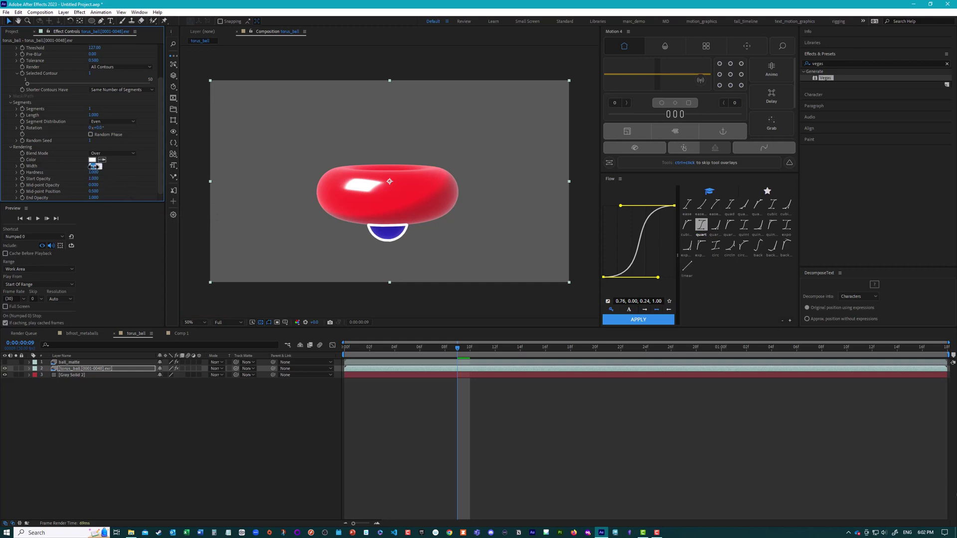
drag(93, 166, 125, 210)
key(space)
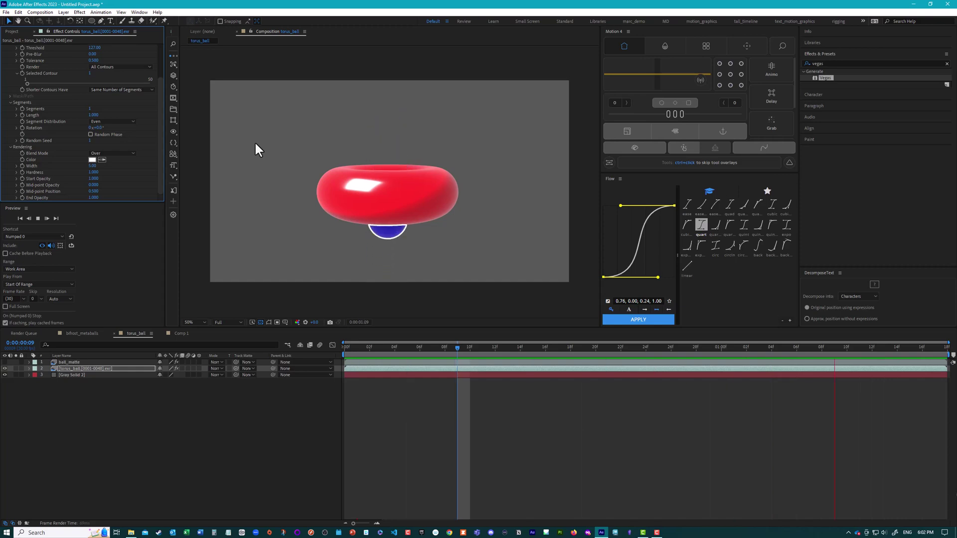
Step: Stop the preview, go to frame 8, and set the Vegas Length to 0.000
key(space)
right_click(273, 286)
click(207, 301)
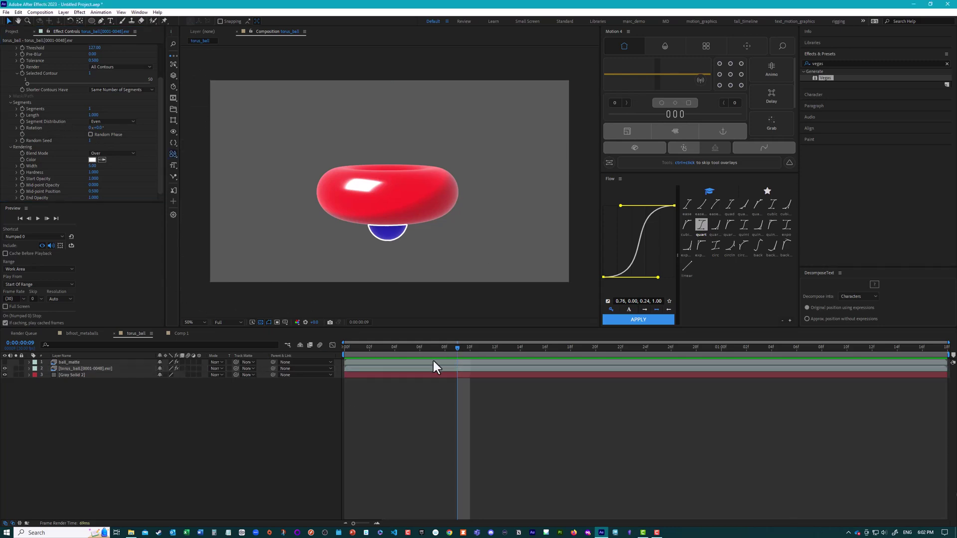
click(445, 348)
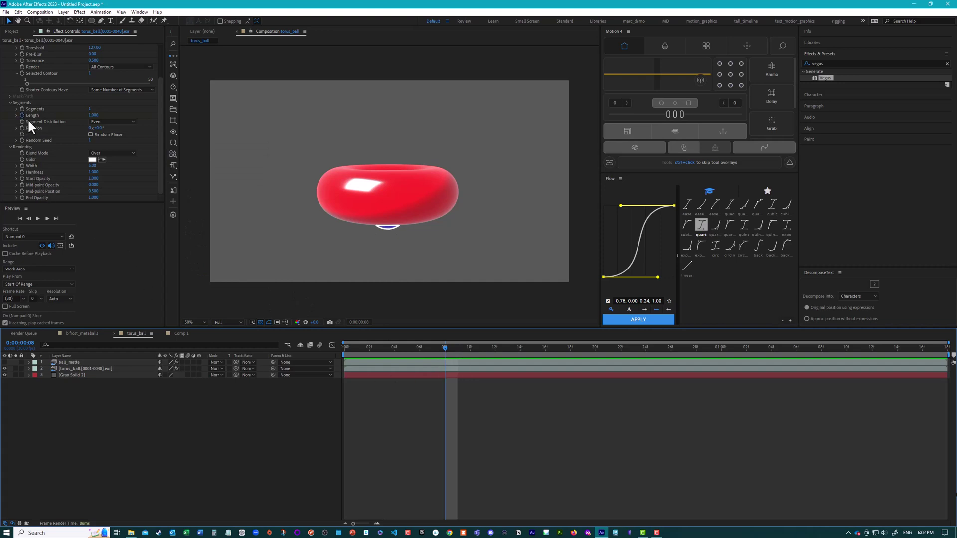
click(399, 369)
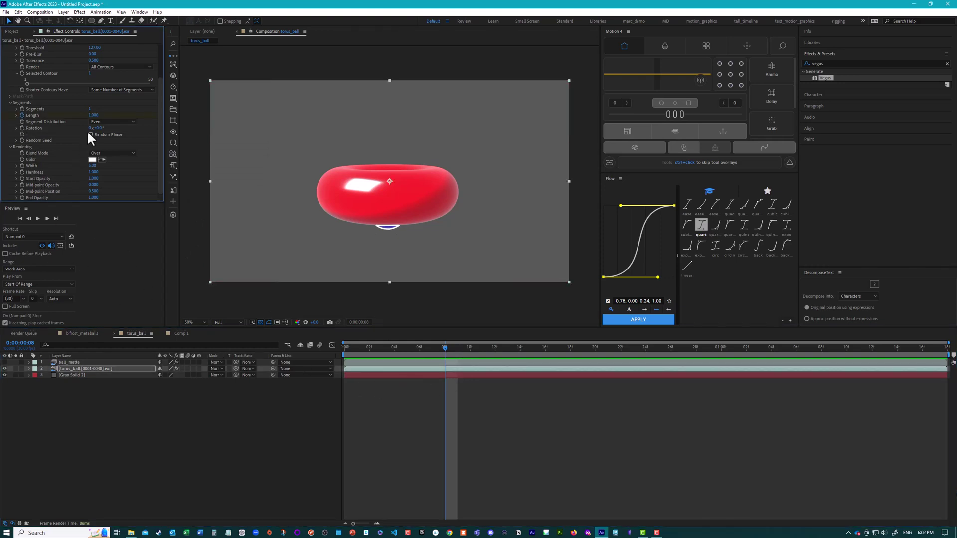
drag(92, 115, 24, 112)
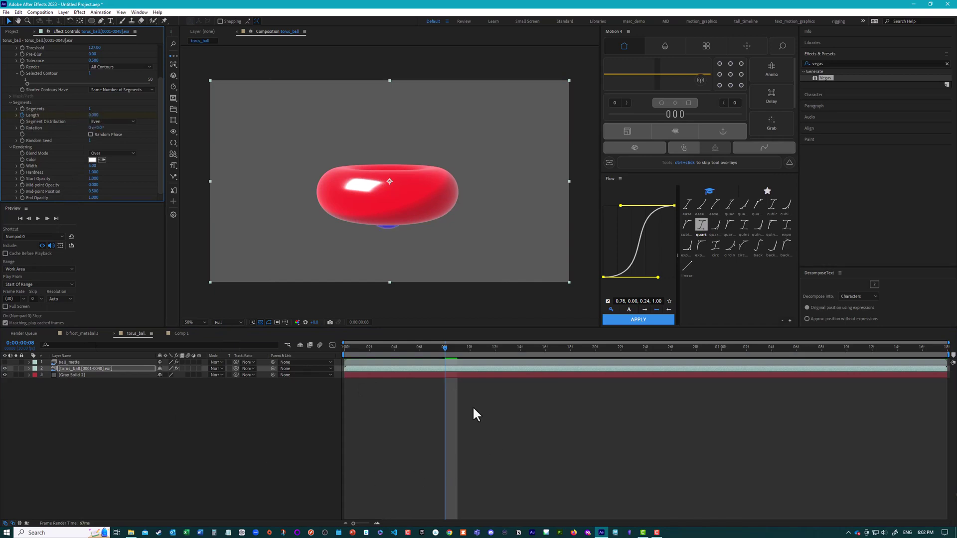
Step: At frame 28 set the Vegas Length back to 1.000 and preview the result
drag(444, 346, 697, 352)
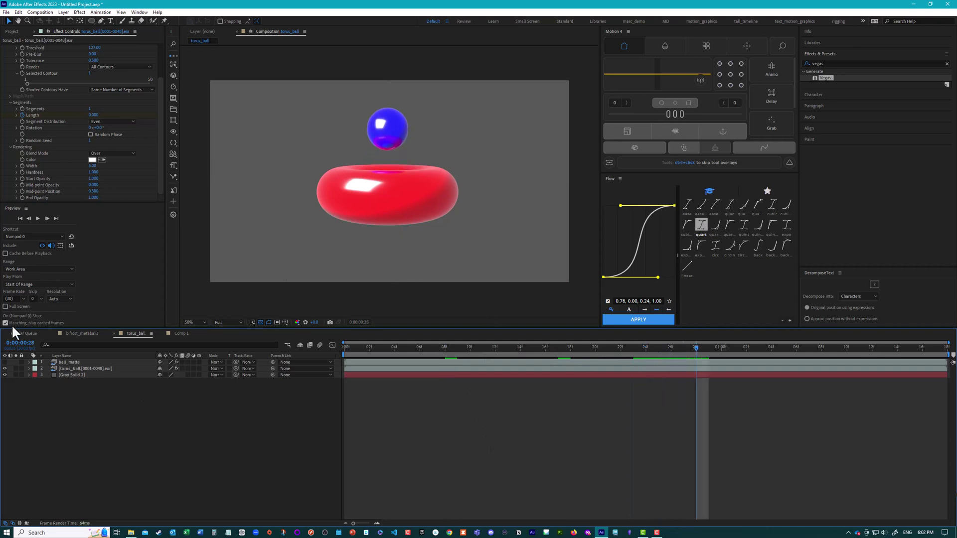
click(91, 119)
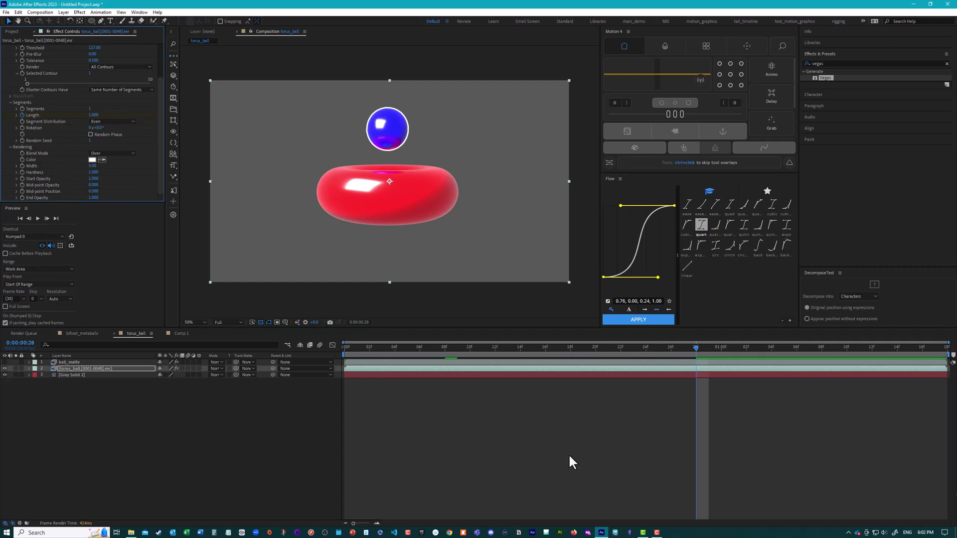
key(space)
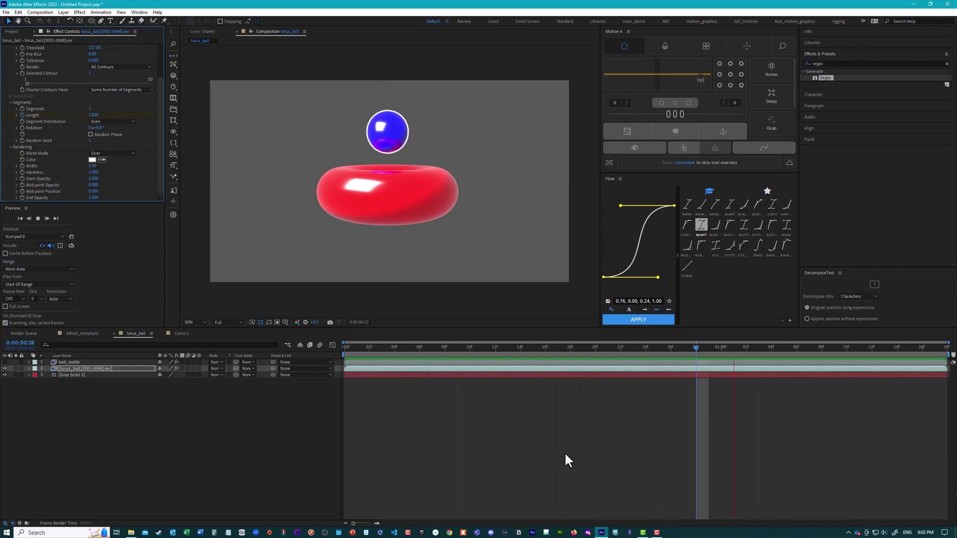
key(space)
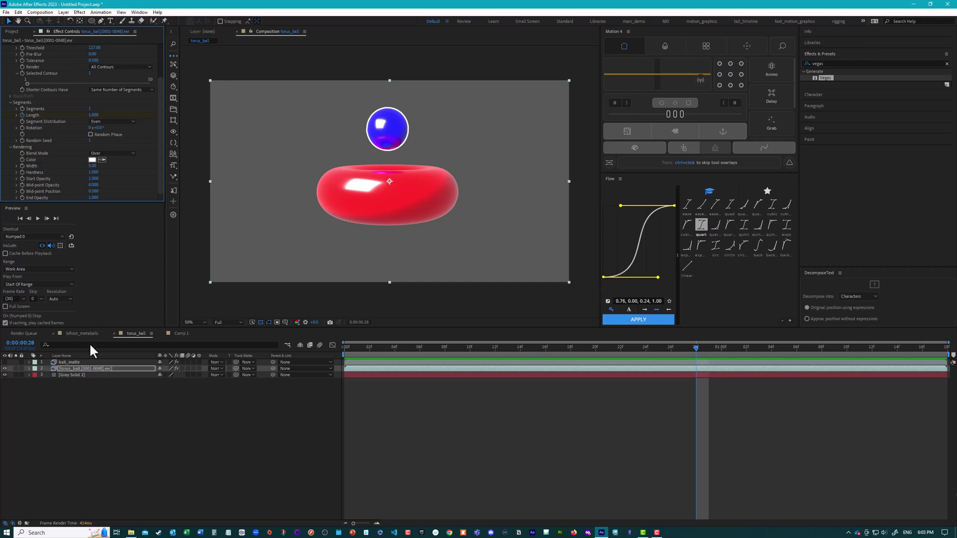
Step: Hide Gray Solid 2 and browse Layer > Layer Styles without applying any style
click(5, 374)
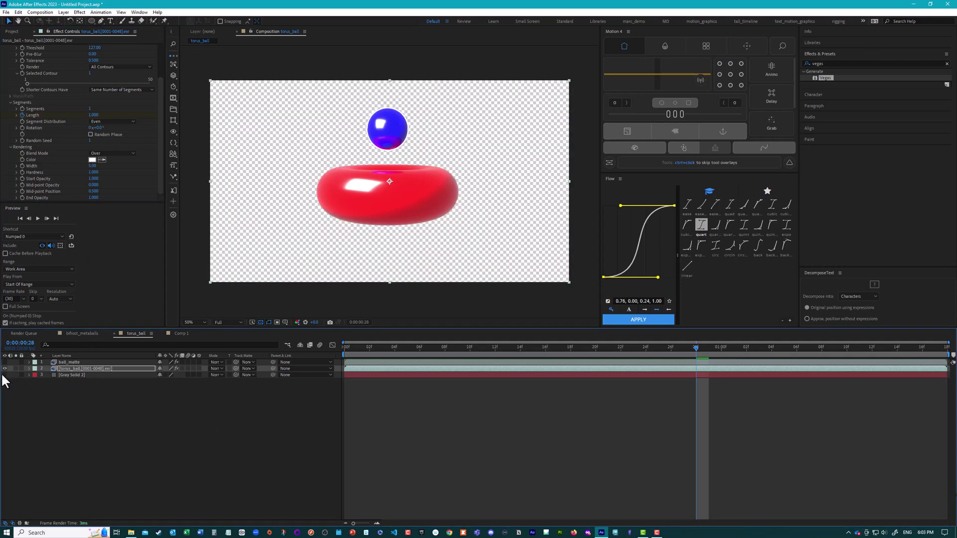
click(67, 12)
mouse_move(100, 204)
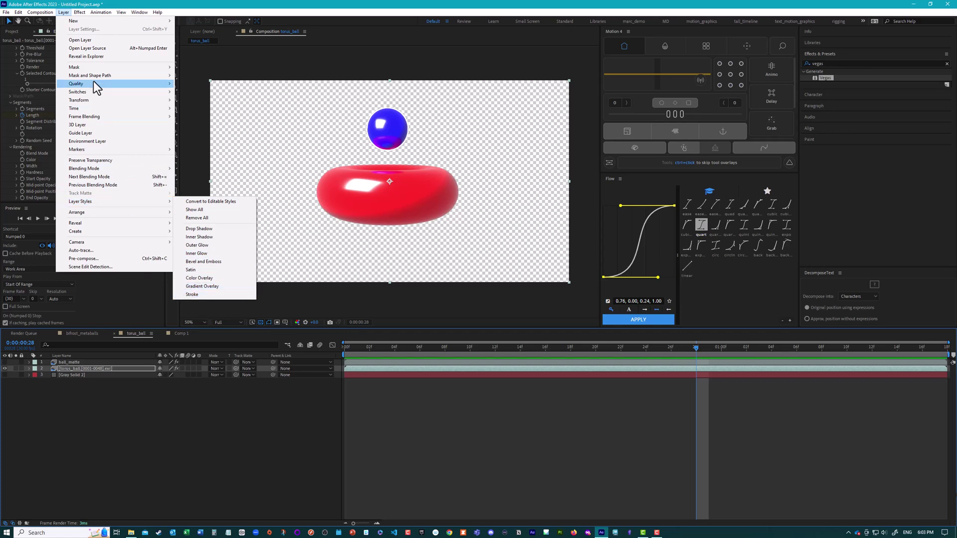
click(65, 13)
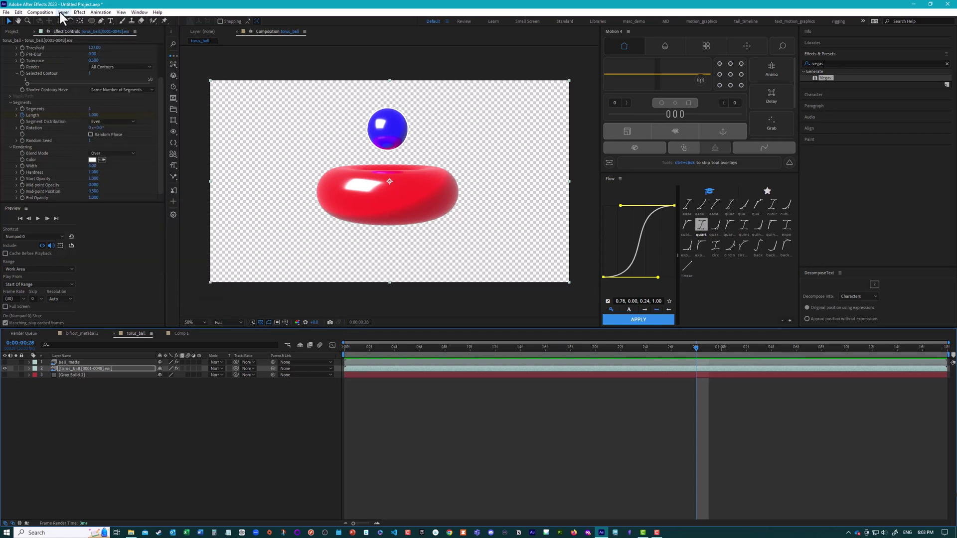
Step: Turn Gray Solid 2 back on and select ball_matte to view its Cryptomatte settings
click(76, 367)
scroll(51, 113, up, 2)
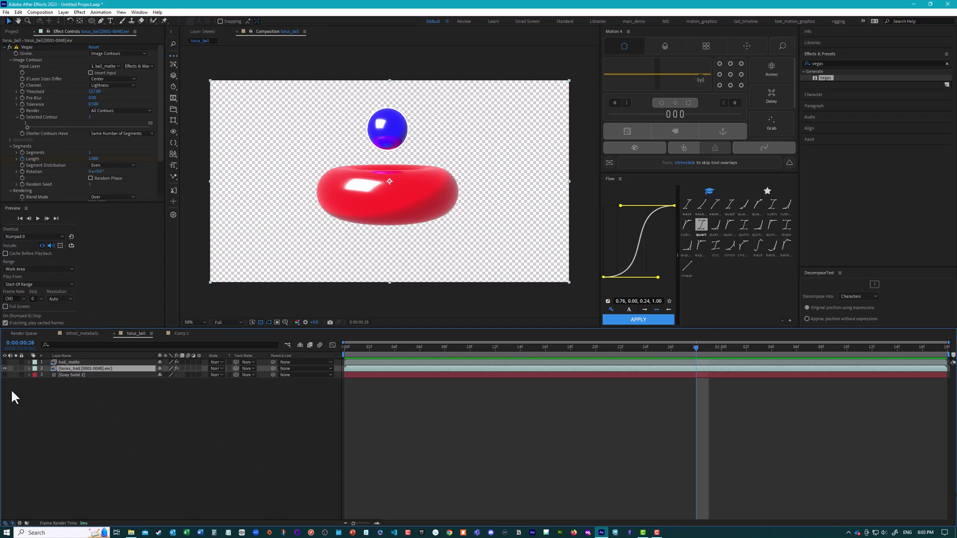
click(5, 374)
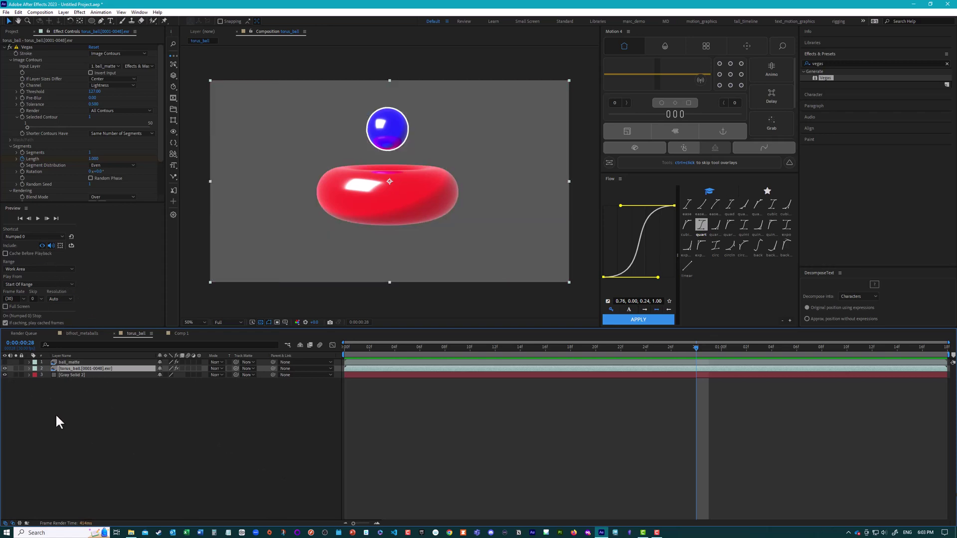
click(70, 361)
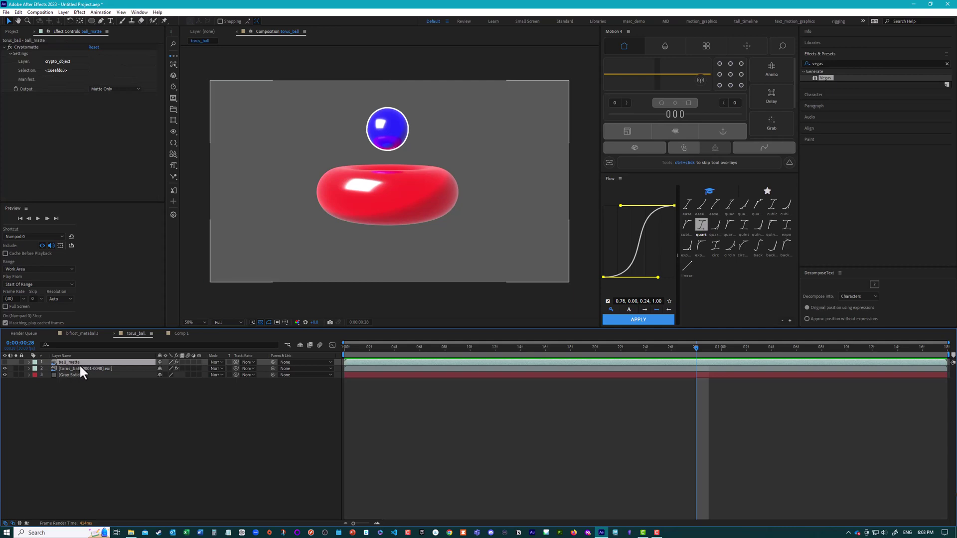